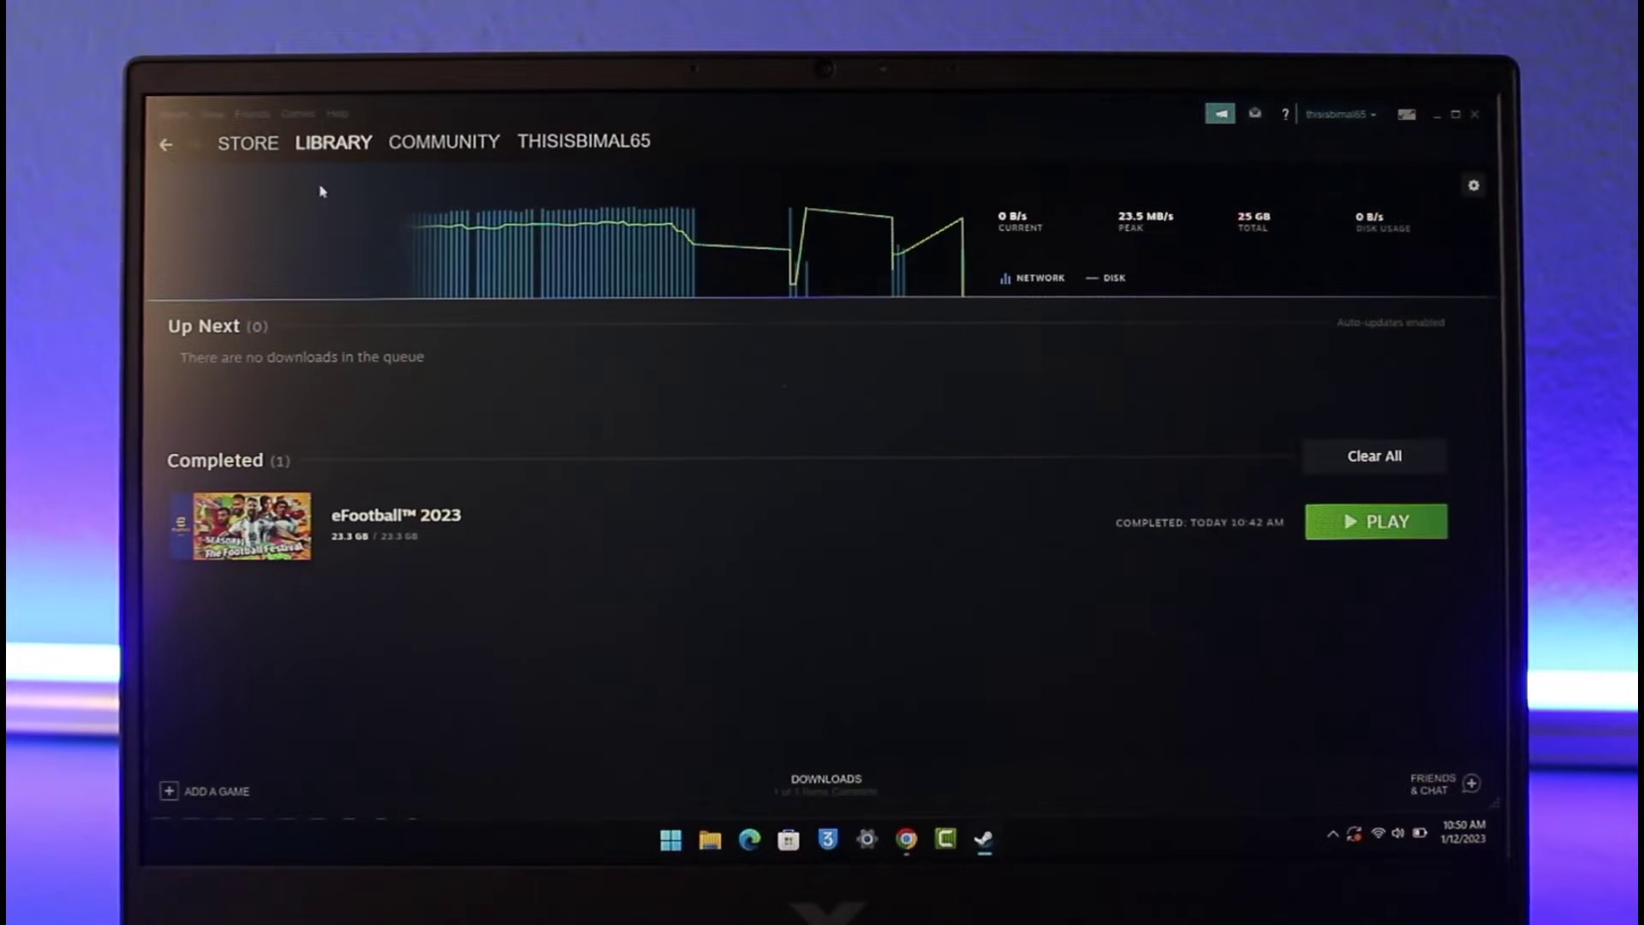
Confirm PlayStation Configuration Support is enabled in General Controller Settings, then close Settings.
{"action": "double_click", "coordinate": [172, 118]}
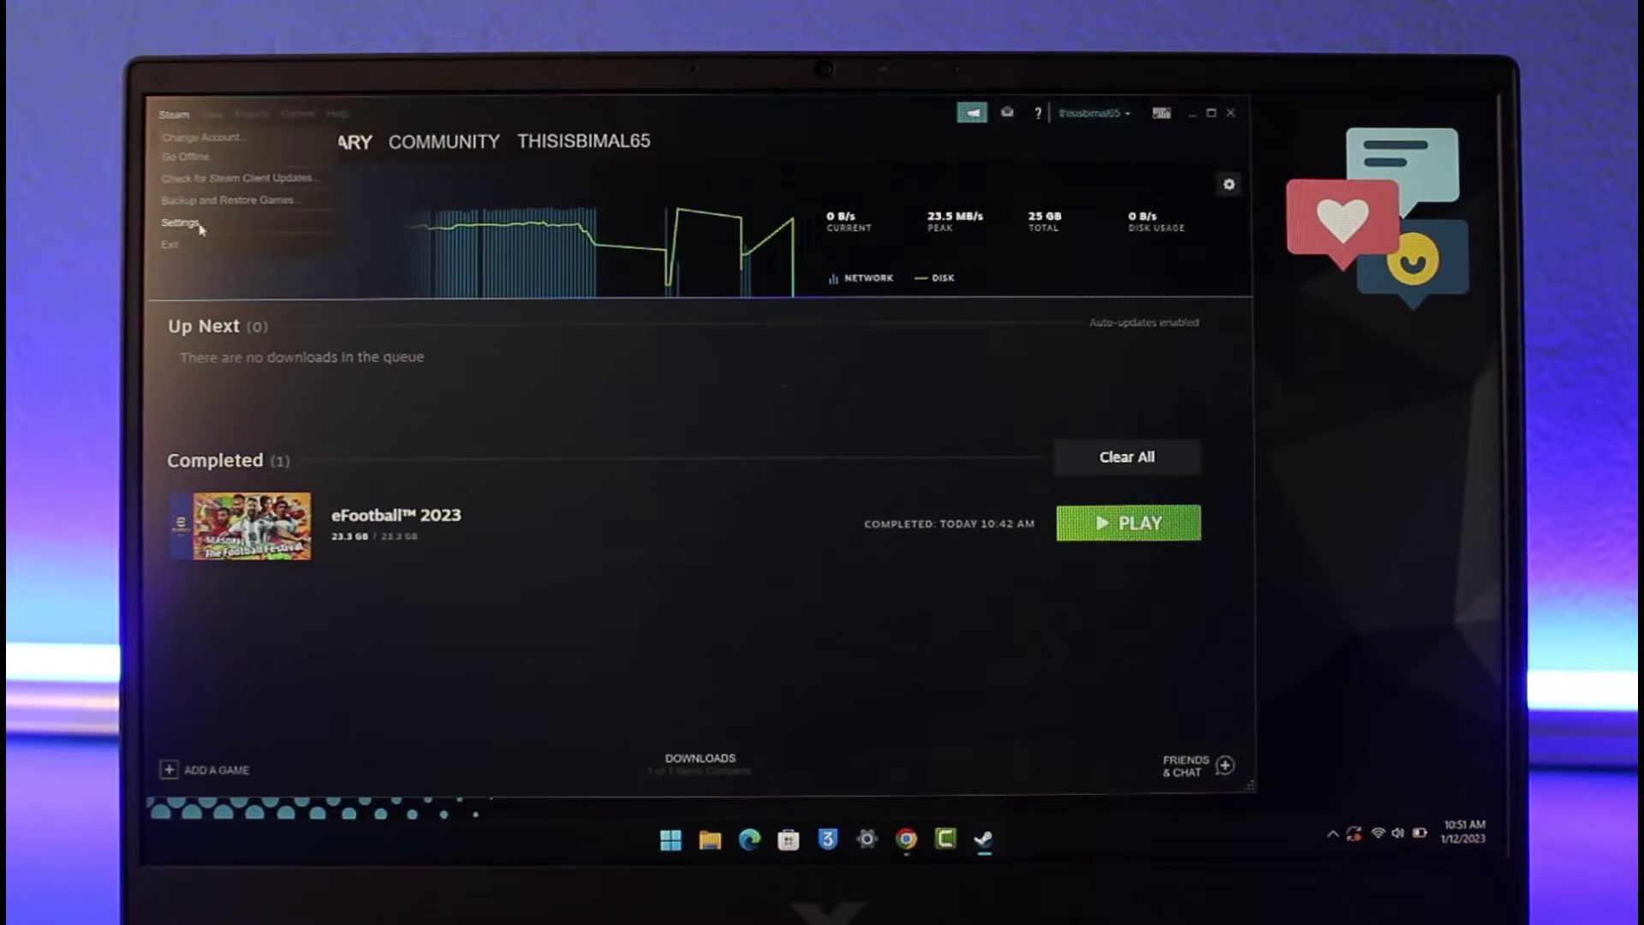
{"action": "left_click", "coordinate": [199, 227]}
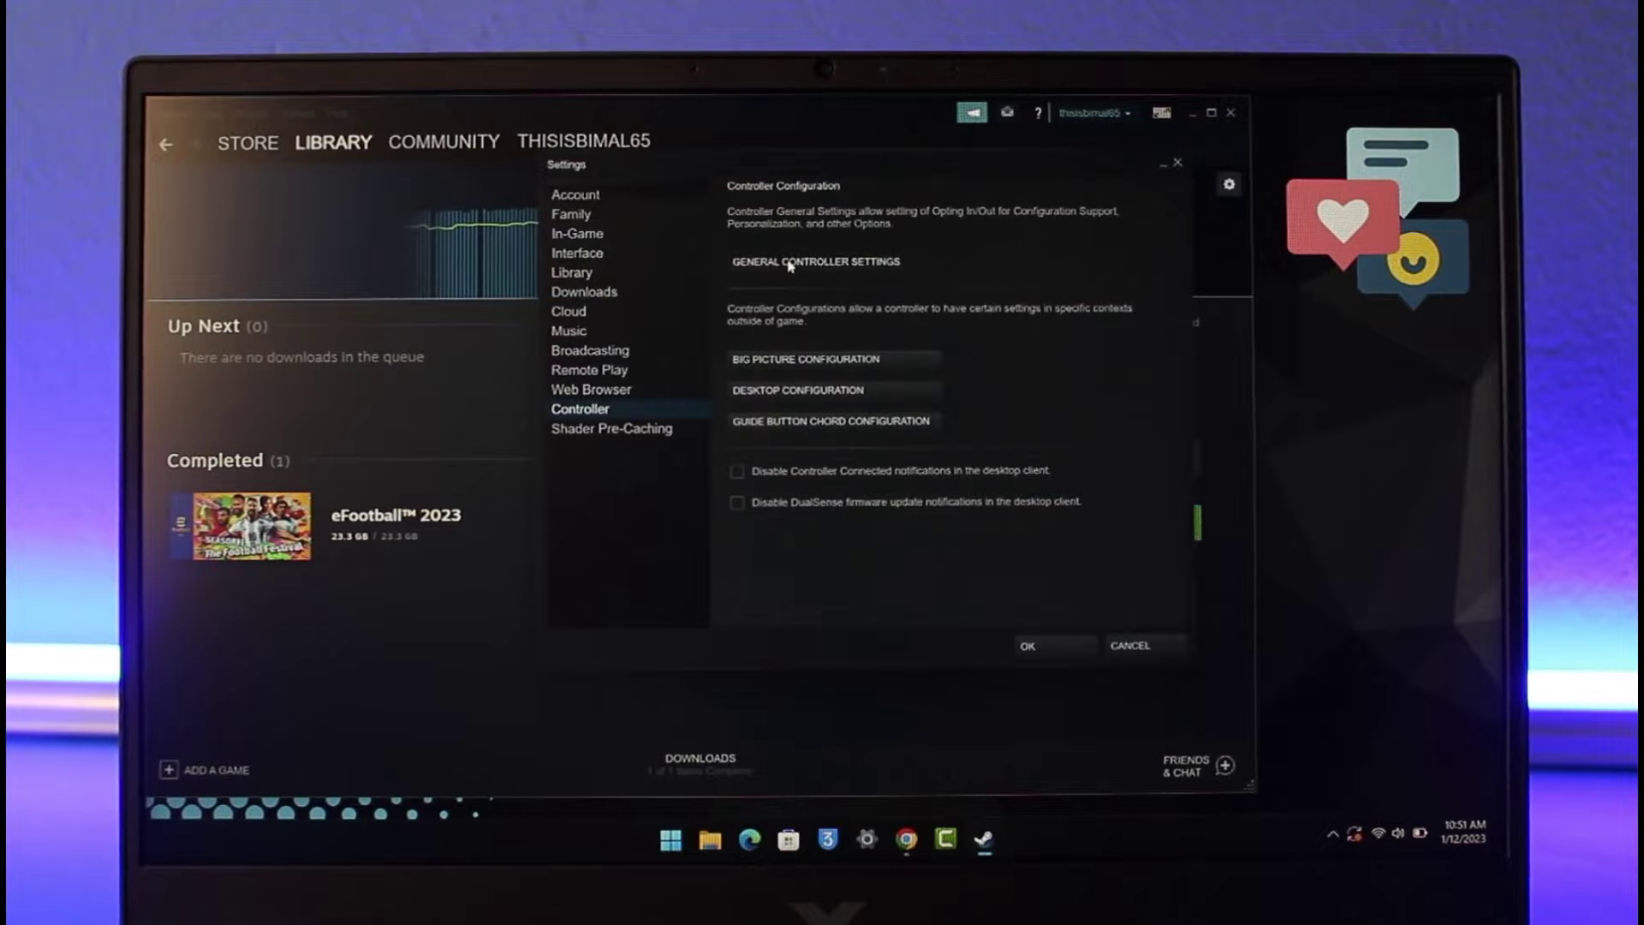
{"action": "left_click", "coordinate": [869, 263]}
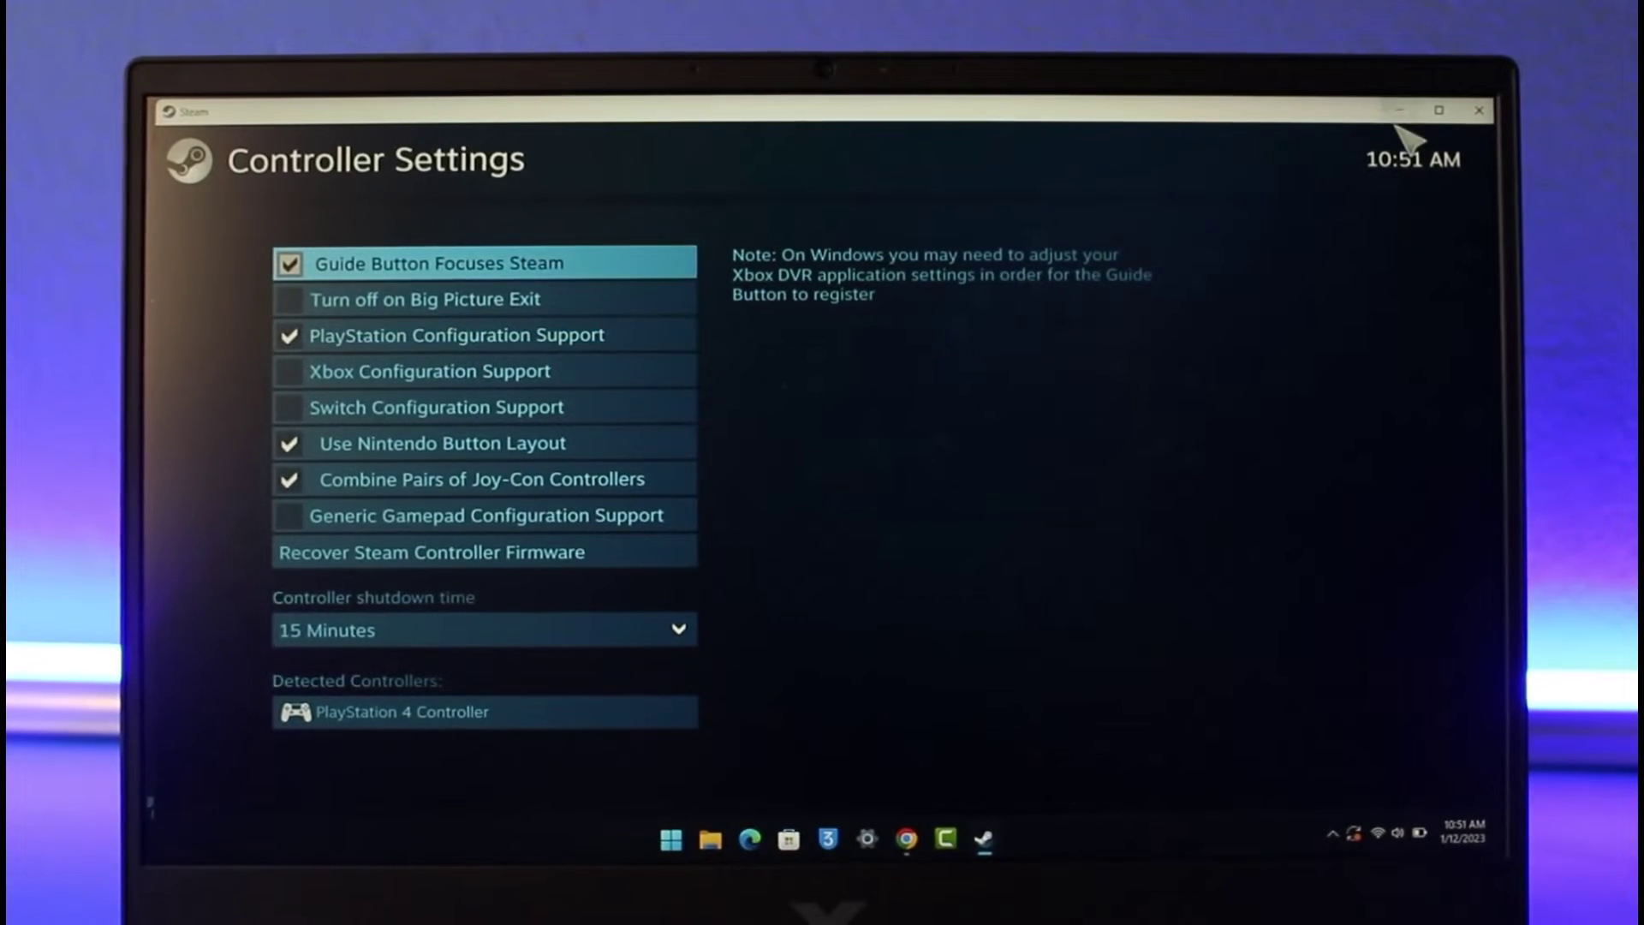
{"action": "left_click", "coordinate": [1480, 113]}
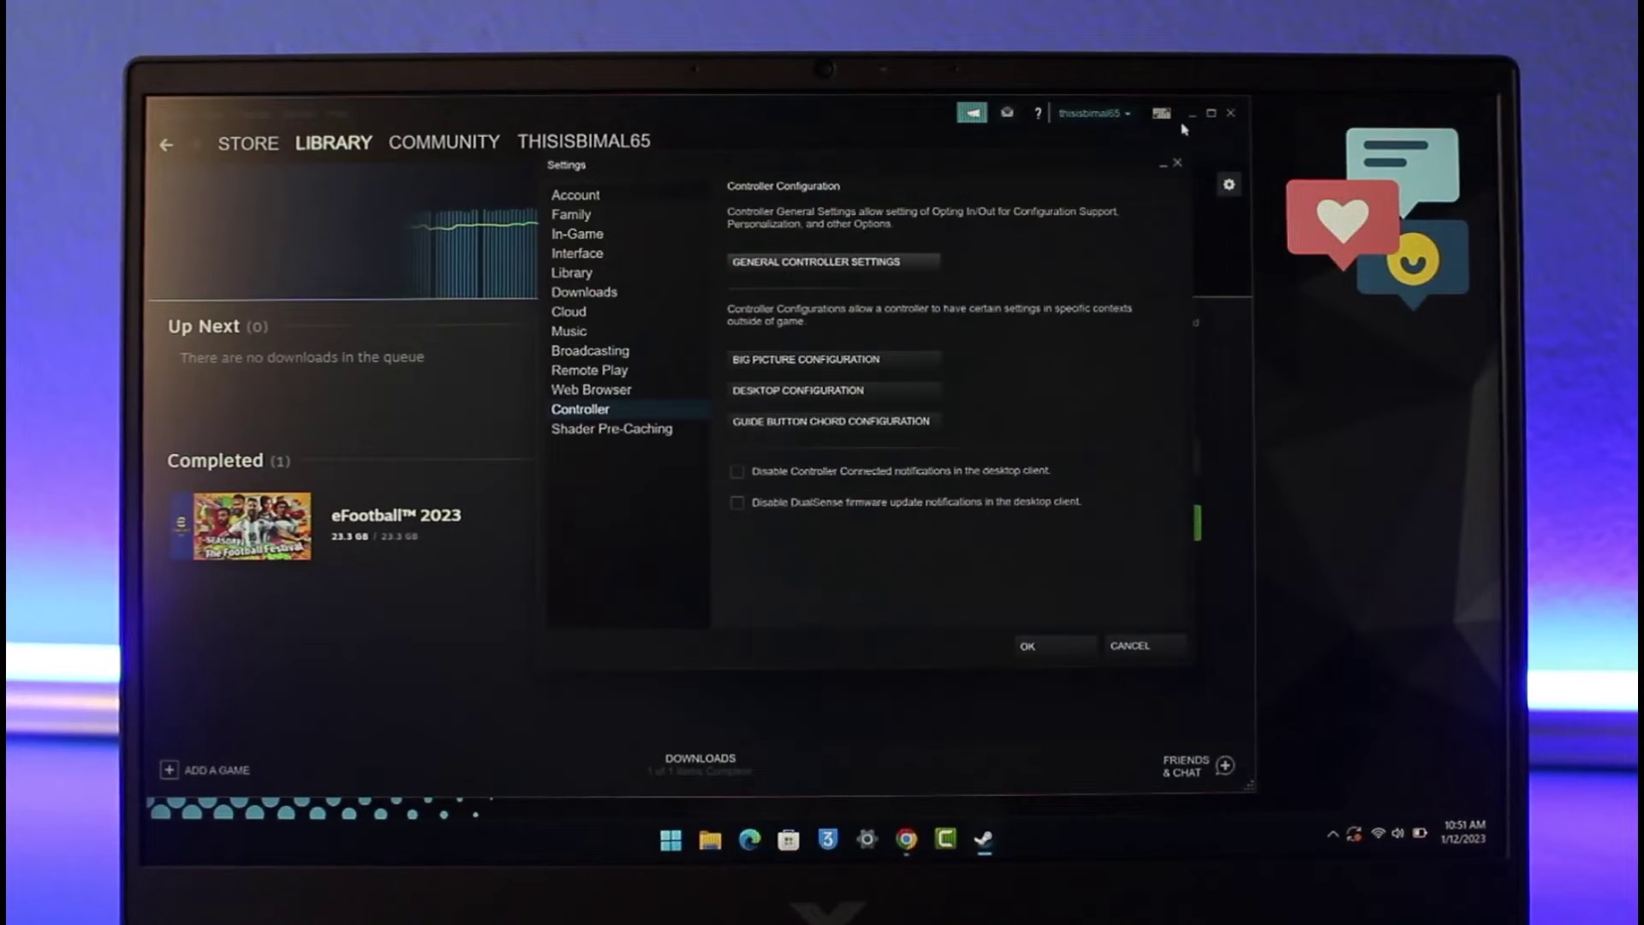
{"action": "left_click", "coordinate": [1177, 167]}
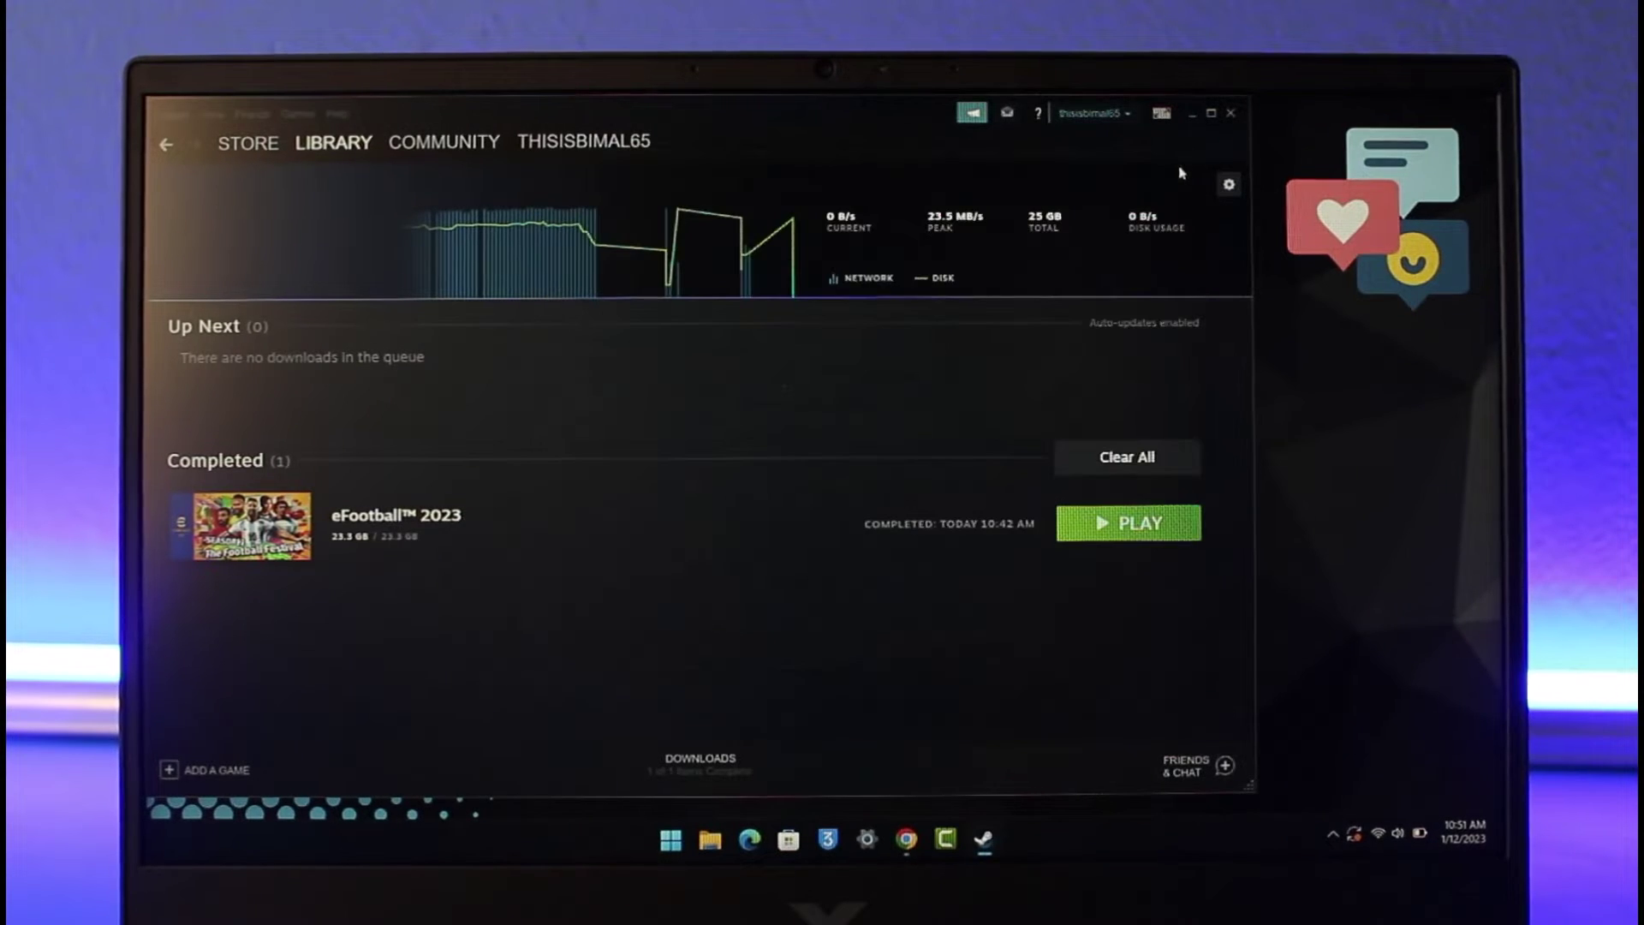
Bring up eFootball 2023's controller layout via Manage and step through the Steam Input introduction.
{"action": "left_click", "coordinate": [1210, 117]}
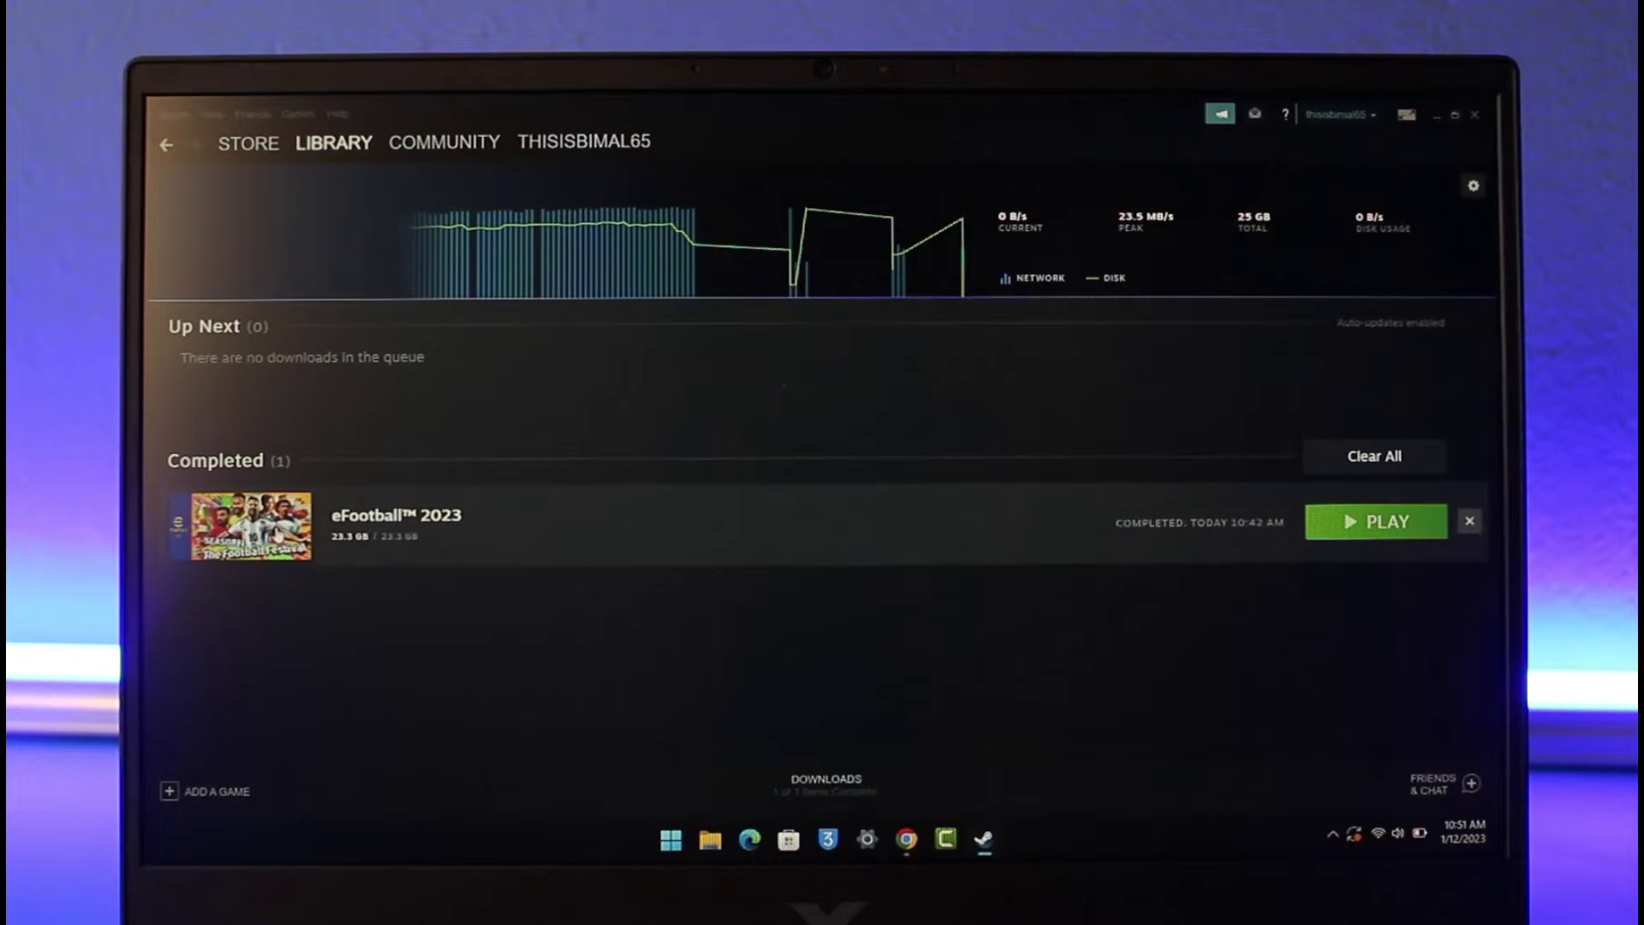
{"action": "right_click", "coordinate": [277, 534]}
{"action": "mouse_move", "coordinate": [308, 636]}
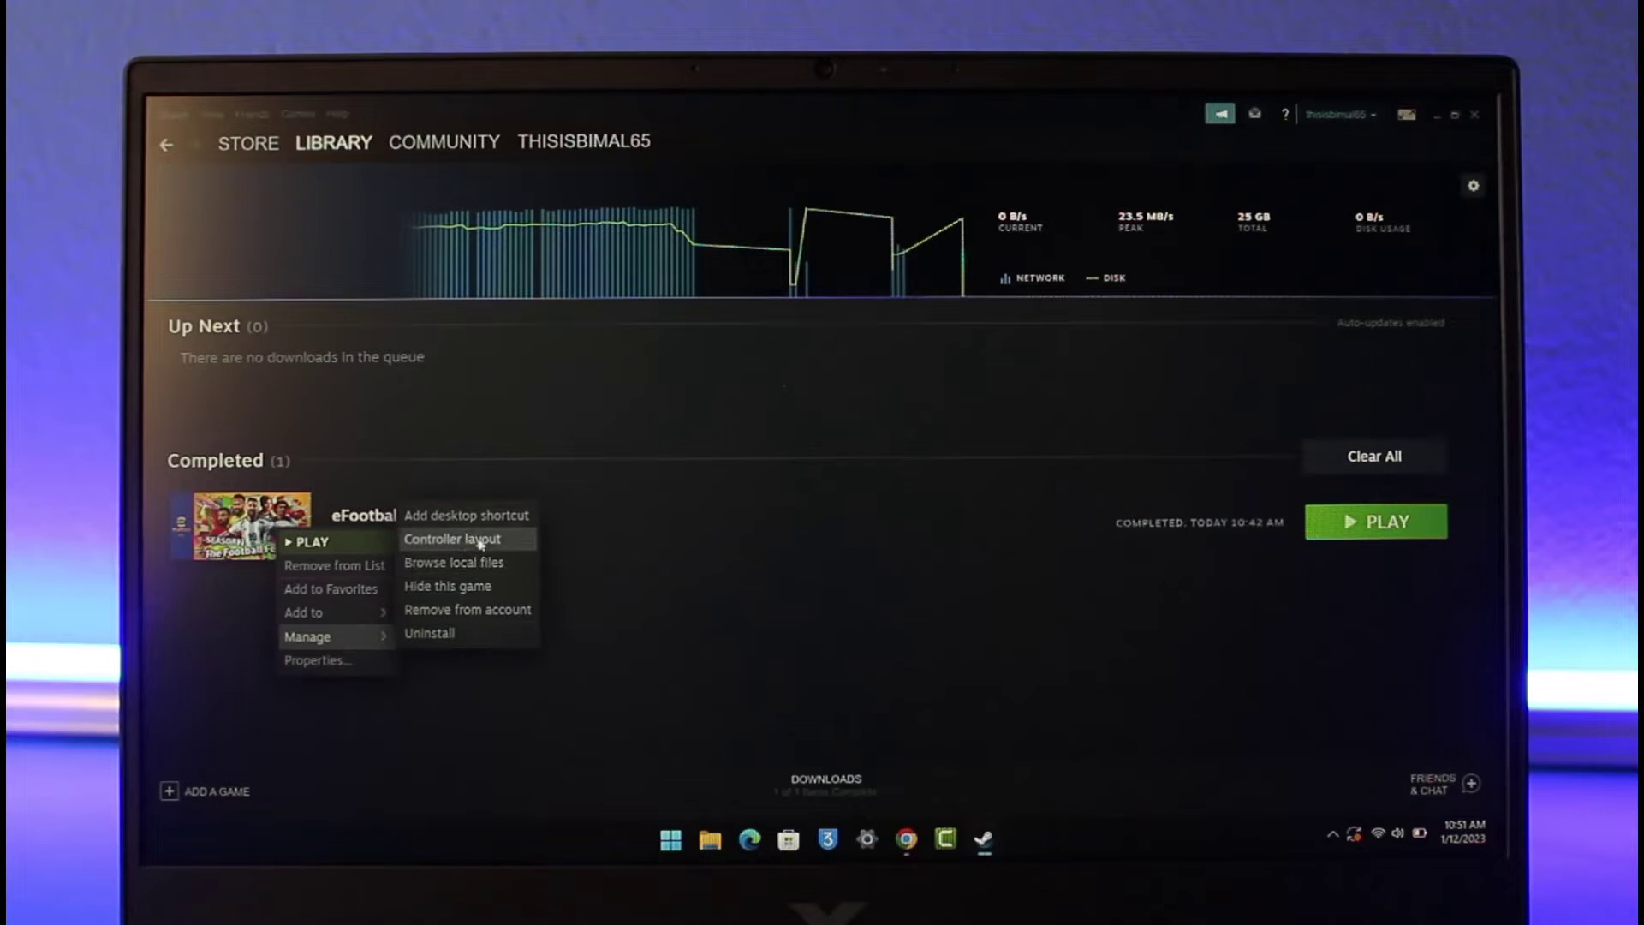
{"action": "left_click", "coordinate": [483, 544]}
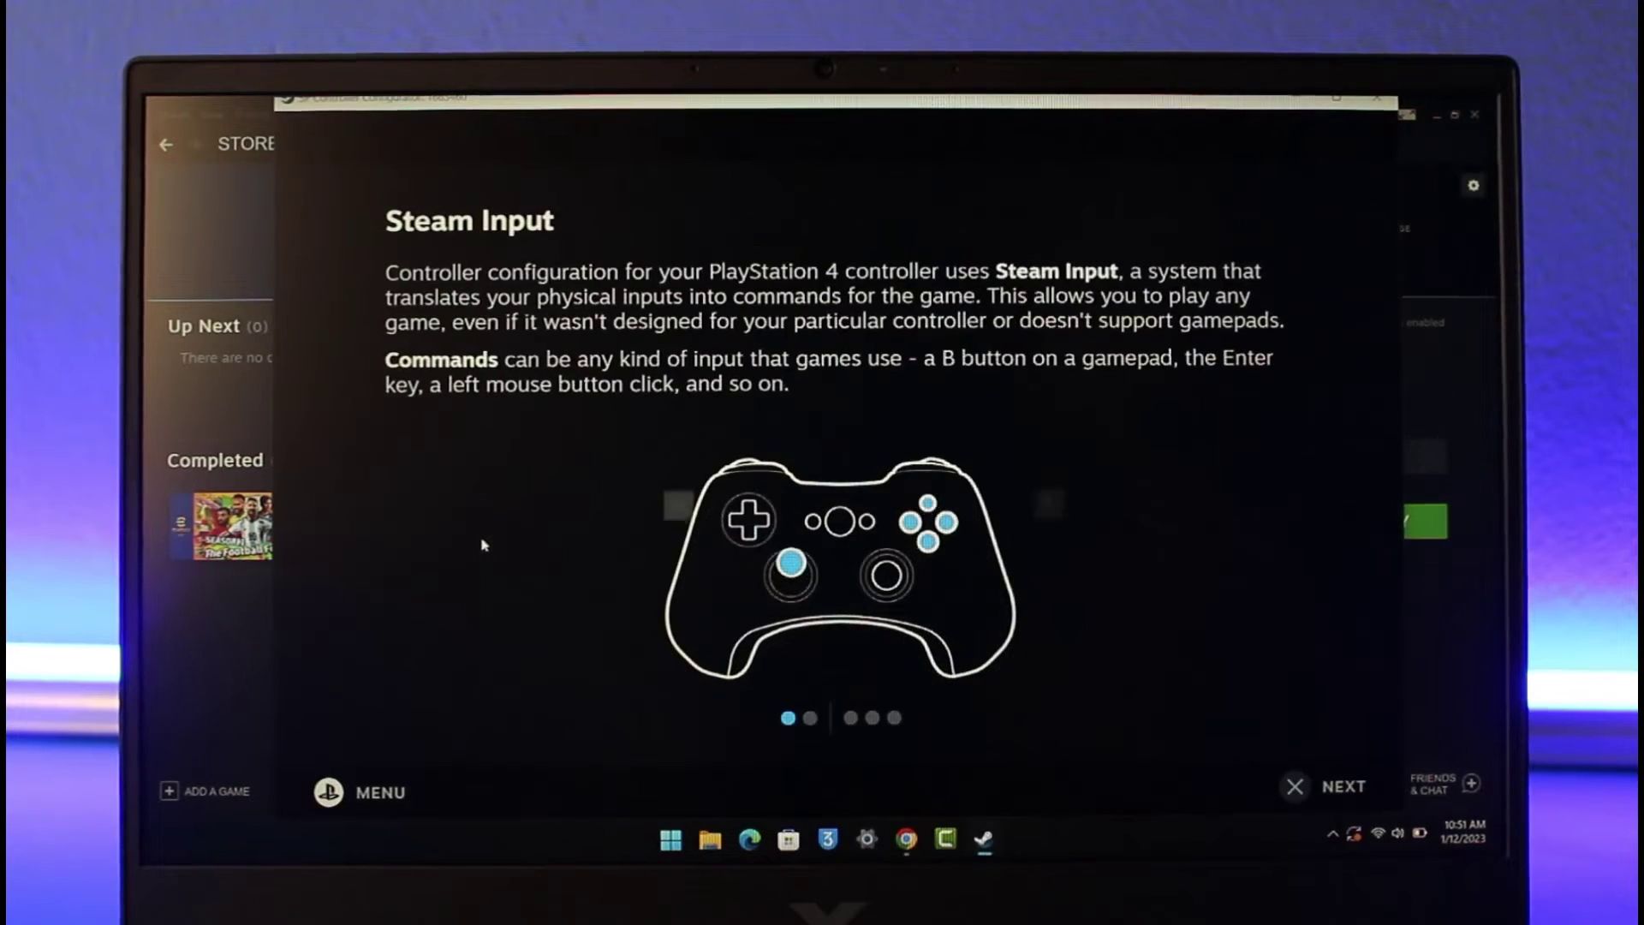
{"action": "left_click", "coordinate": [1337, 105]}
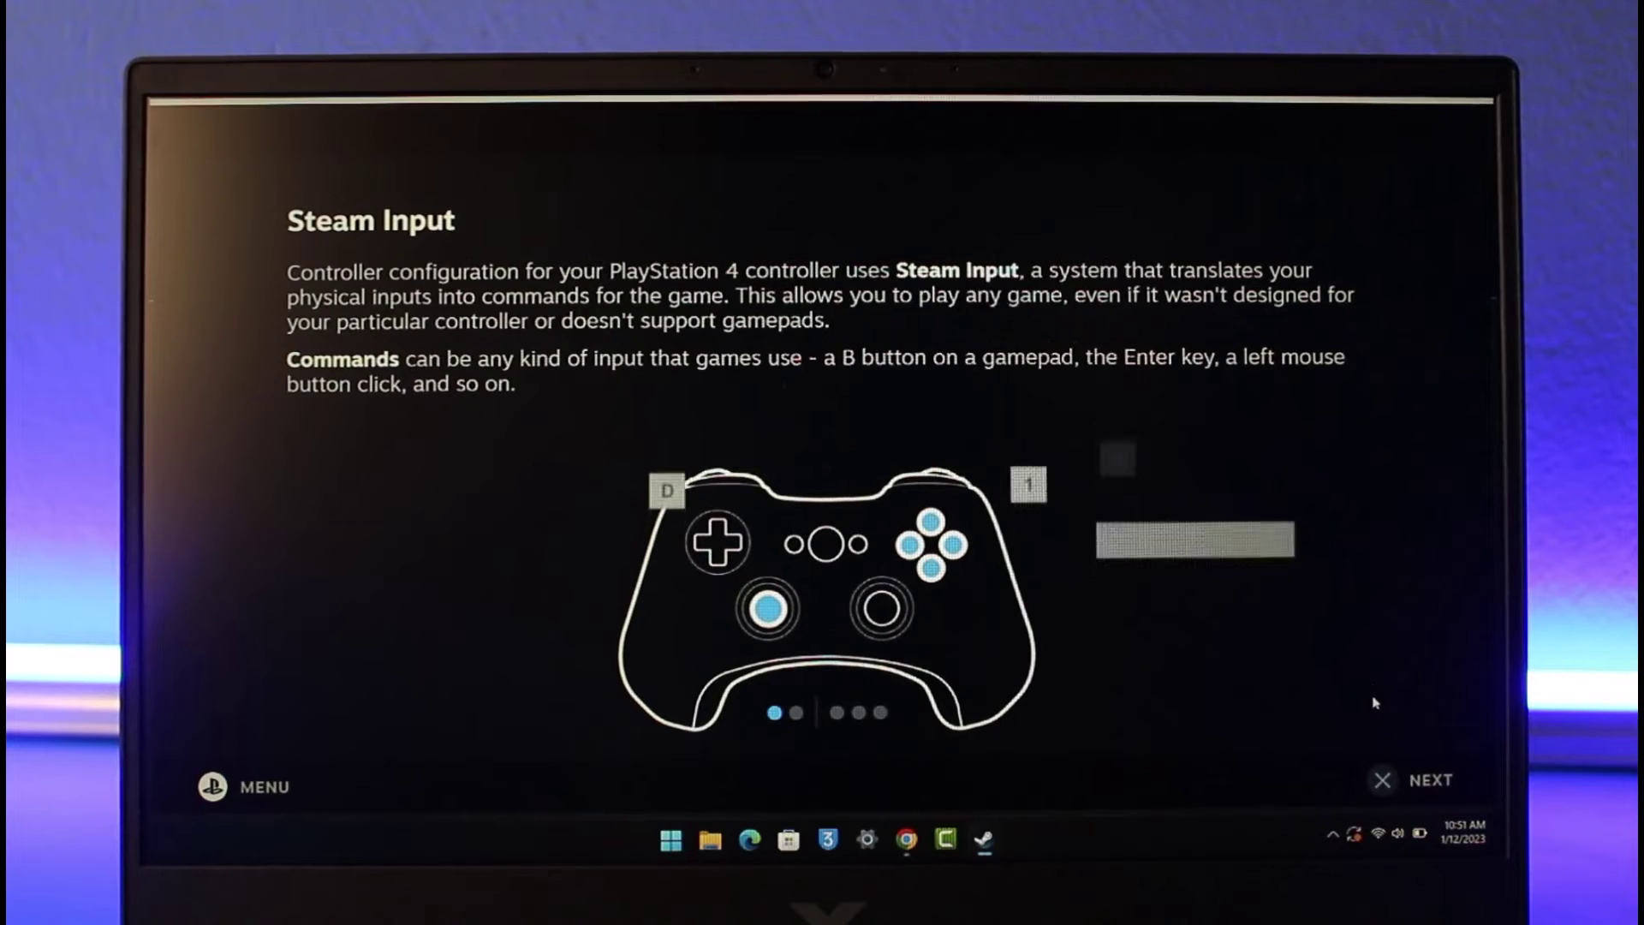
{"action": "key", "text": "Return"}
{"action": "key", "text": "Return"}
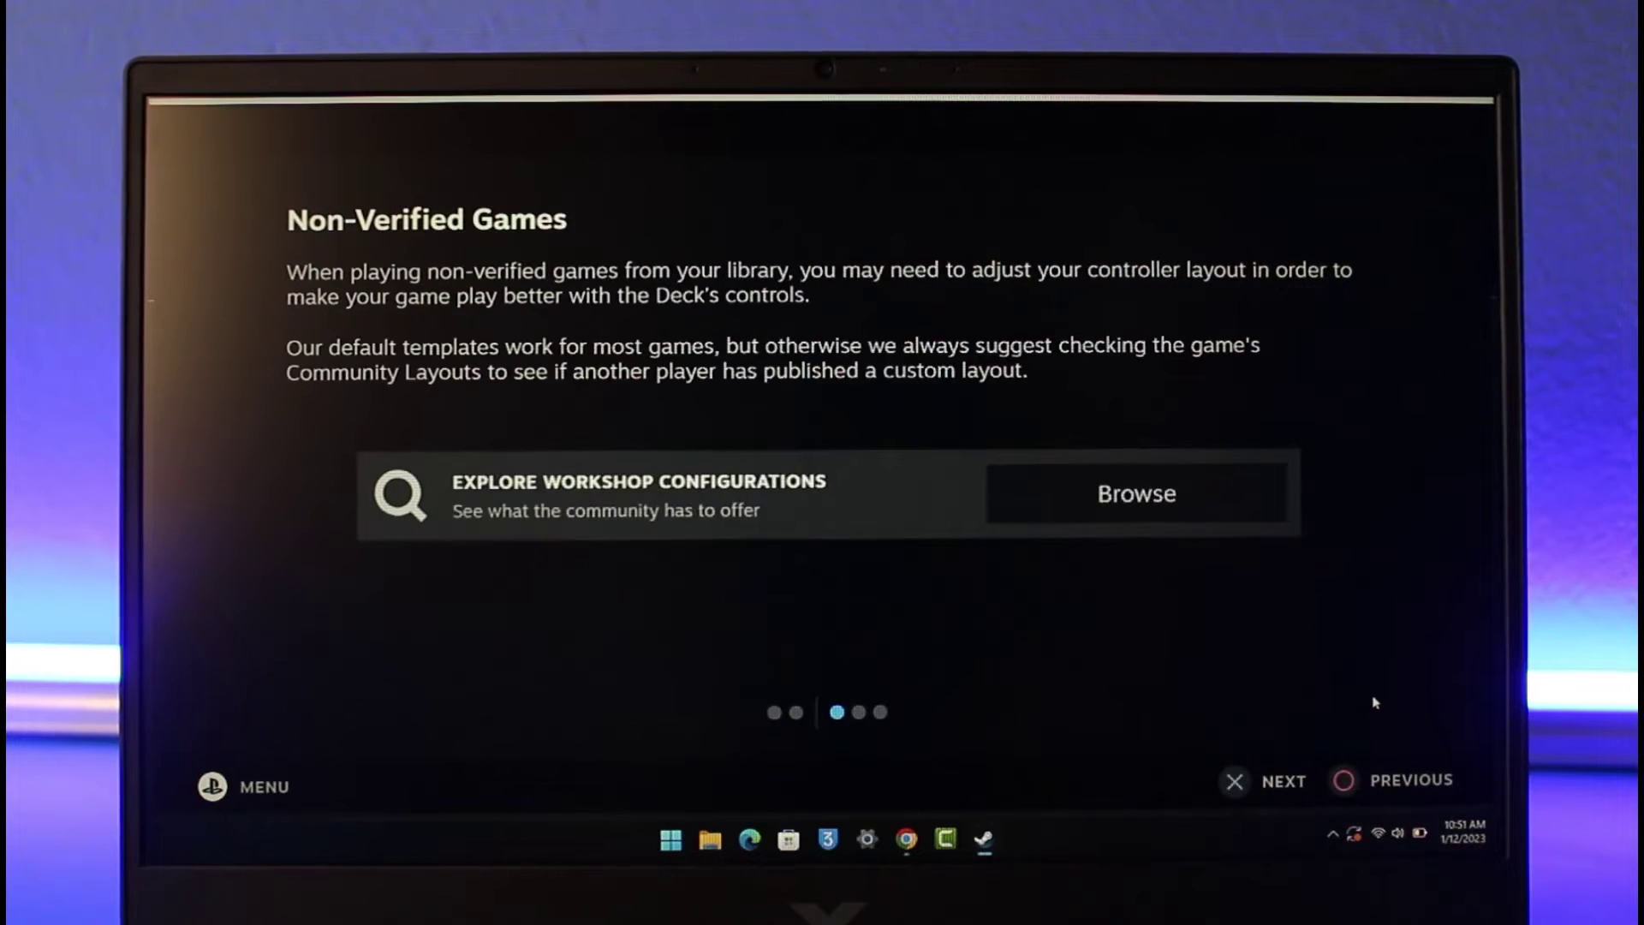
{"action": "key", "text": "Return"}
{"action": "key", "text": "Return"}
{"action": "key", "text": "Return"}
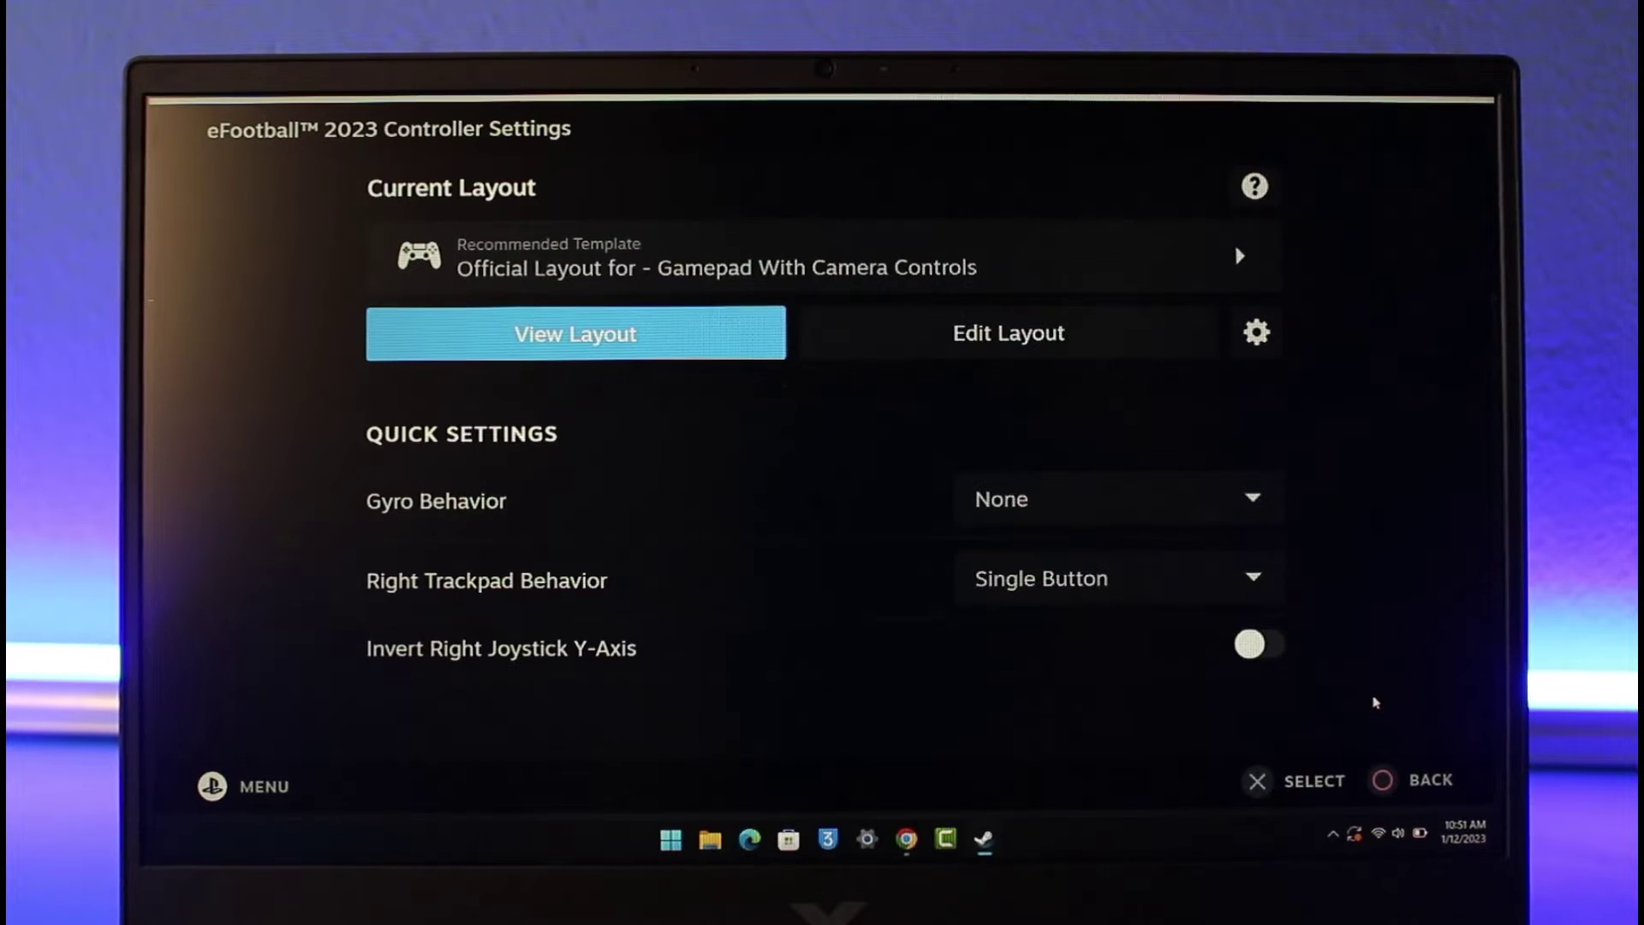
Review the official Gamepad With Camera Controls layout and its options, then return to the library.
{"action": "key", "text": "Return"}
{"action": "key", "text": "Escape"}
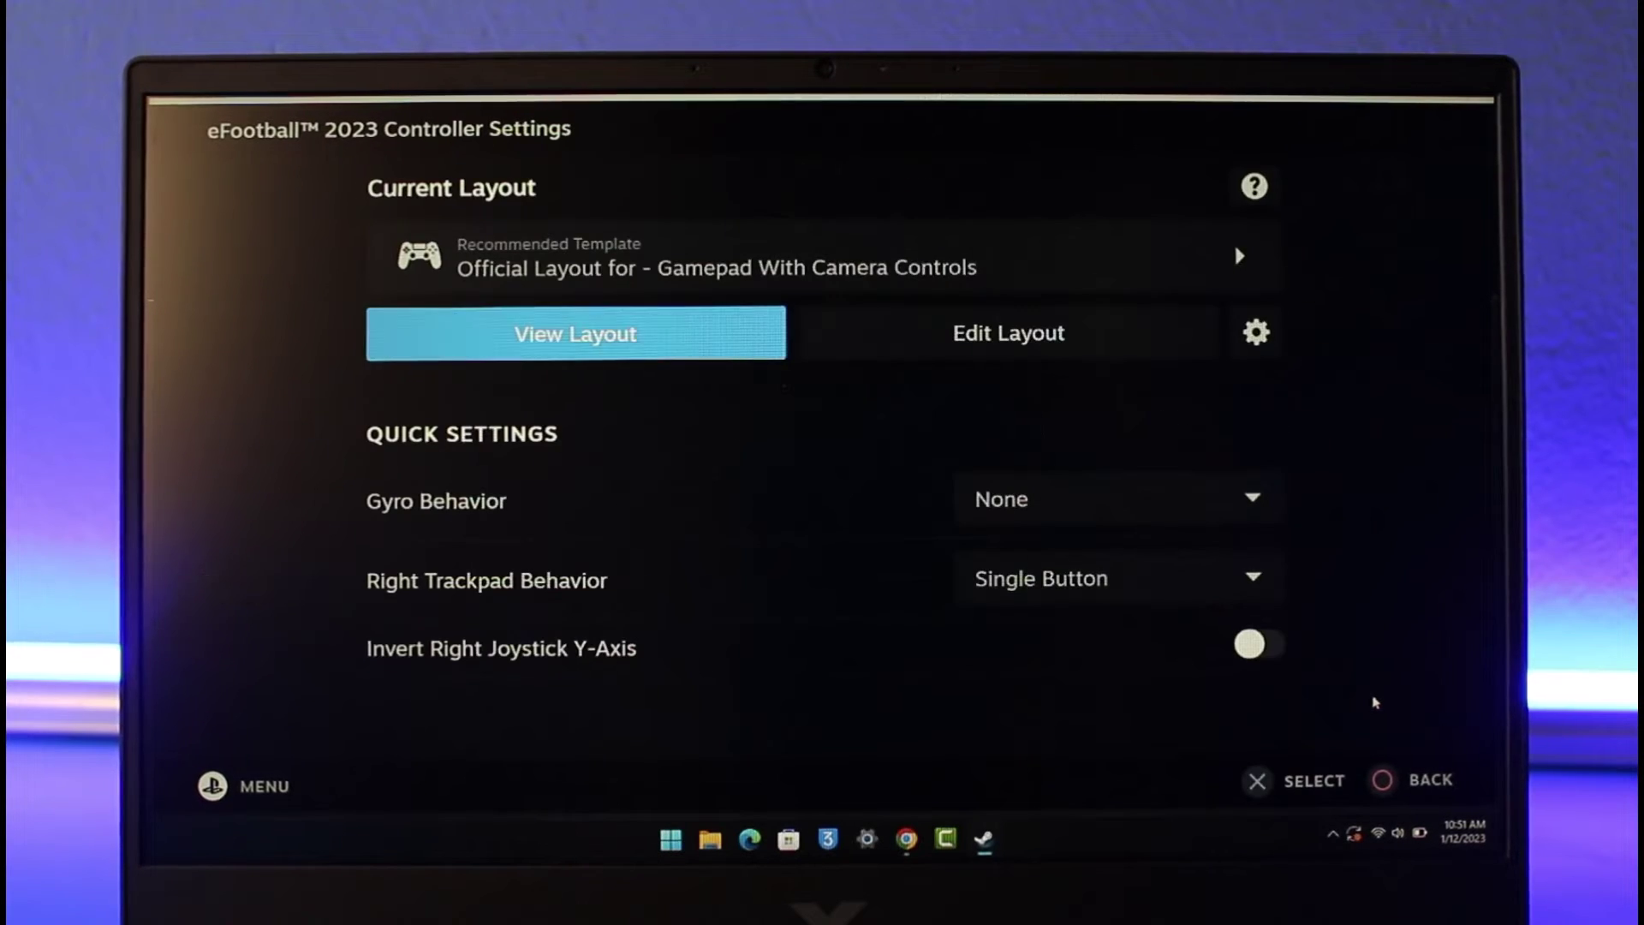
{"action": "key", "text": "Right"}
{"action": "key", "text": "Right"}
{"action": "key", "text": "Return"}
{"action": "key", "text": "Down"}
{"action": "key", "text": "Down"}
{"action": "key", "text": "Down"}
{"action": "key", "text": "Down"}
{"action": "key", "text": "Up"}
{"action": "key", "text": "Up"}
{"action": "key", "text": "Up"}
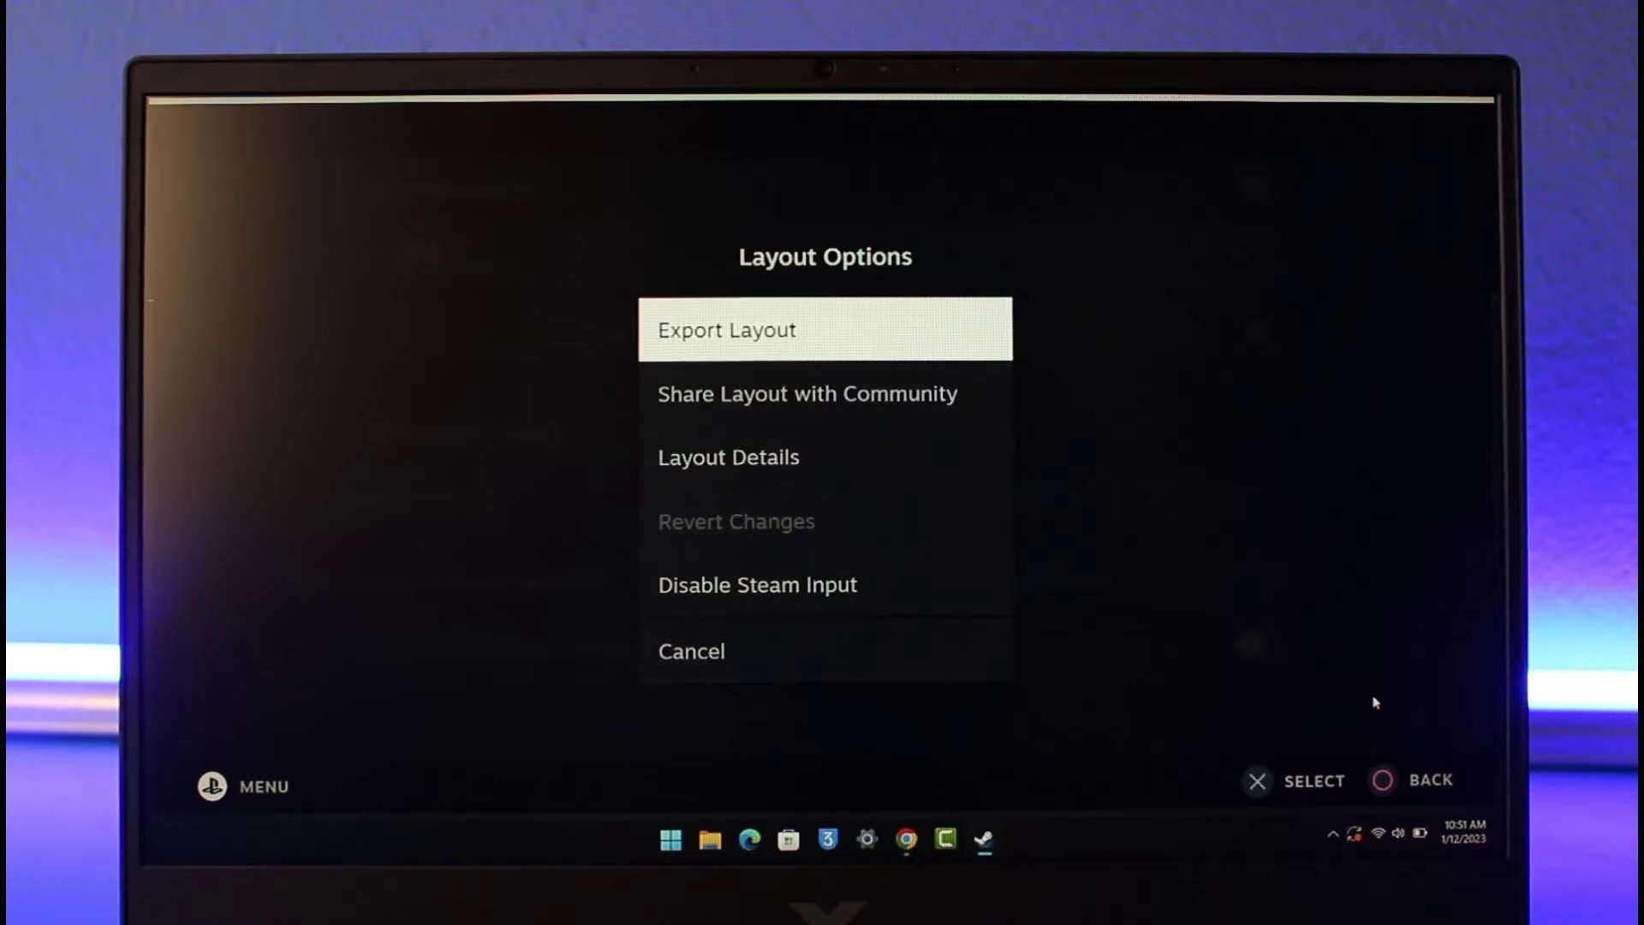
{"action": "key", "text": "Escape"}
{"action": "key", "text": "Down"}
{"action": "key", "text": "Down"}
{"action": "key", "text": "Down"}
{"action": "key", "text": "Up"}
{"action": "key", "text": "Up"}
{"action": "key", "text": "Up"}
{"action": "key", "text": "Up"}
{"action": "key", "text": "Up"}
{"action": "key", "text": "Down"}
{"action": "key", "text": "Escape"}
Launch eFootball 2023, agree to the EULA and dismiss the Server Maintenance Underway notice.
{"action": "mouse_move", "coordinate": [1377, 522]}
{"action": "left_click", "coordinate": [1414, 528]}
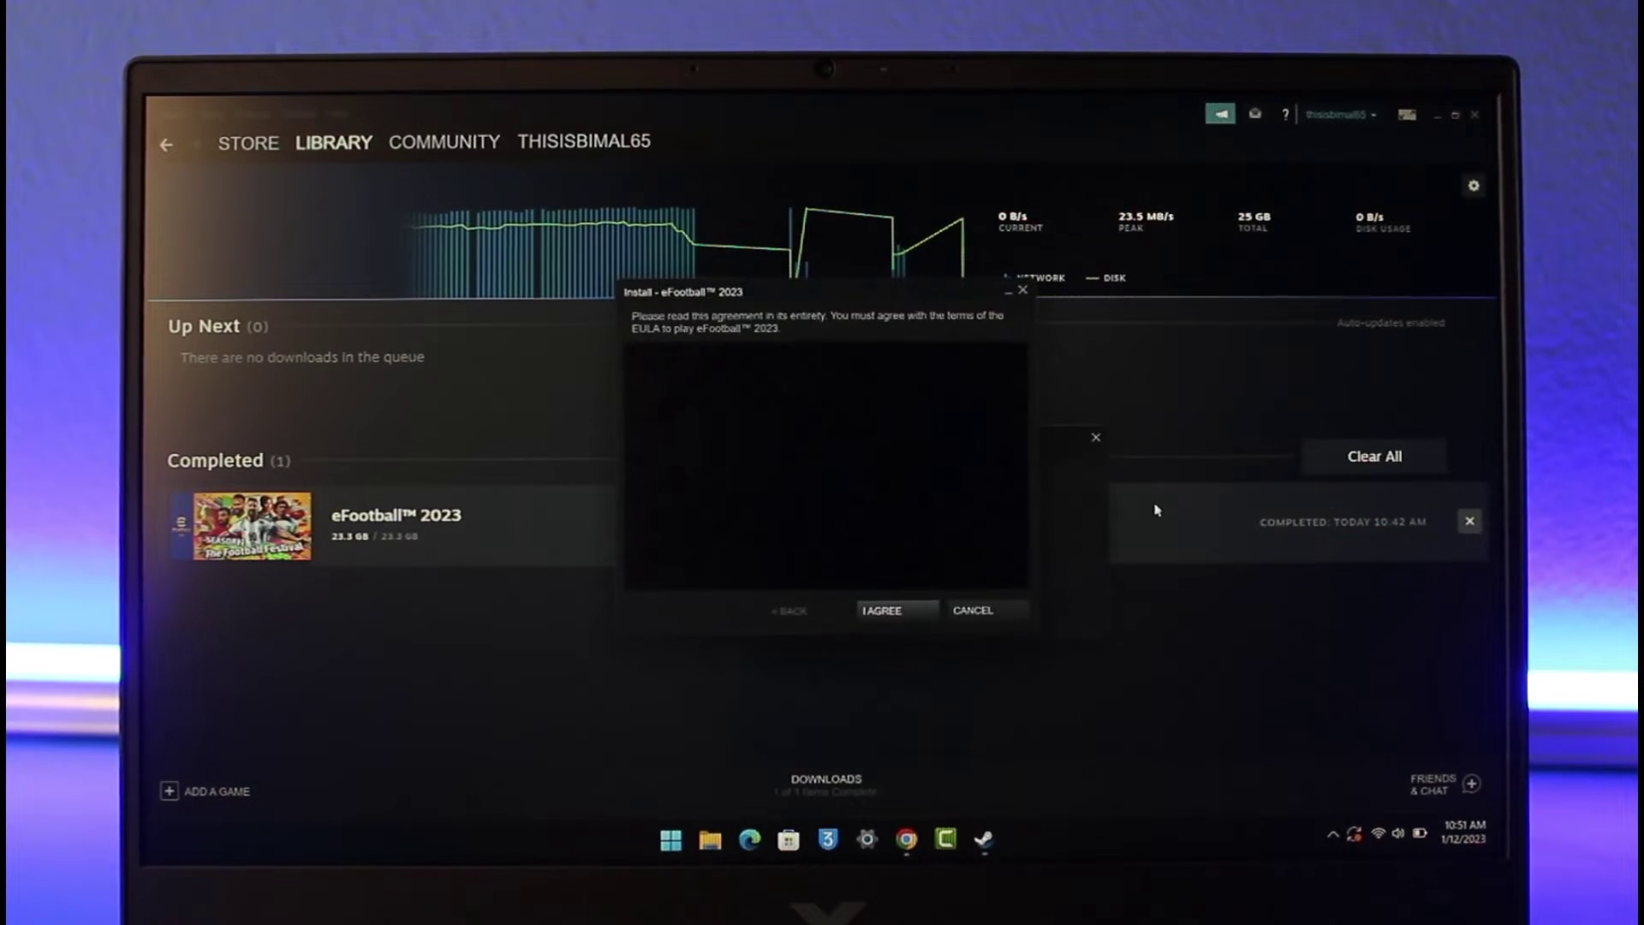
{"action": "left_click", "coordinate": [913, 613]}
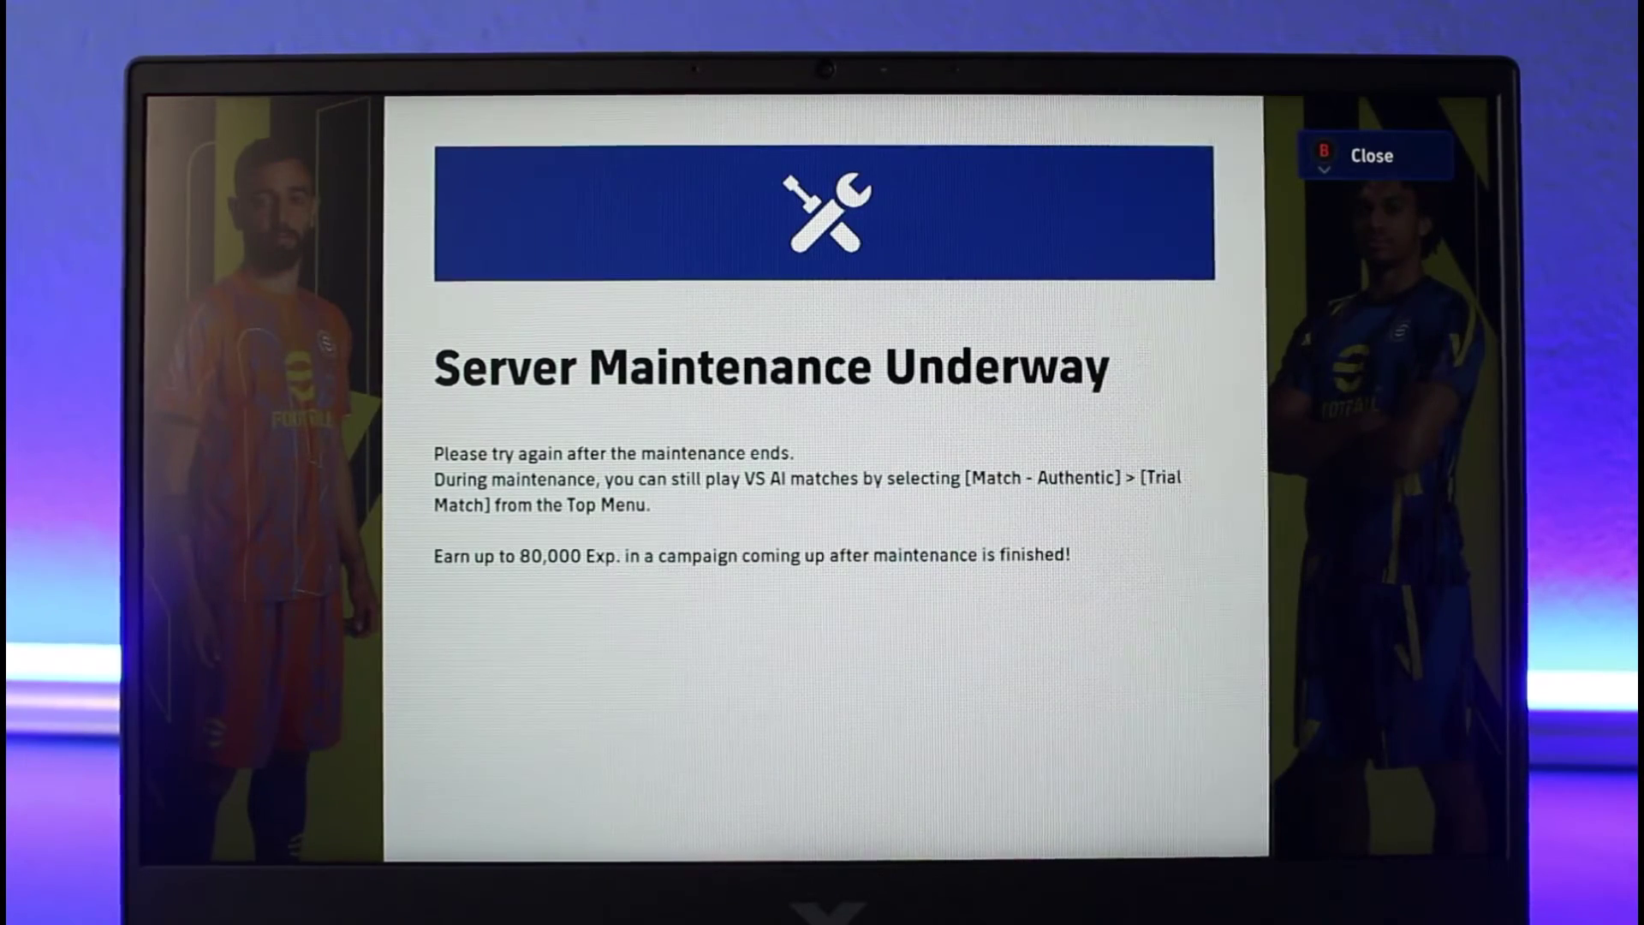
{"action": "key", "text": "Escape"}
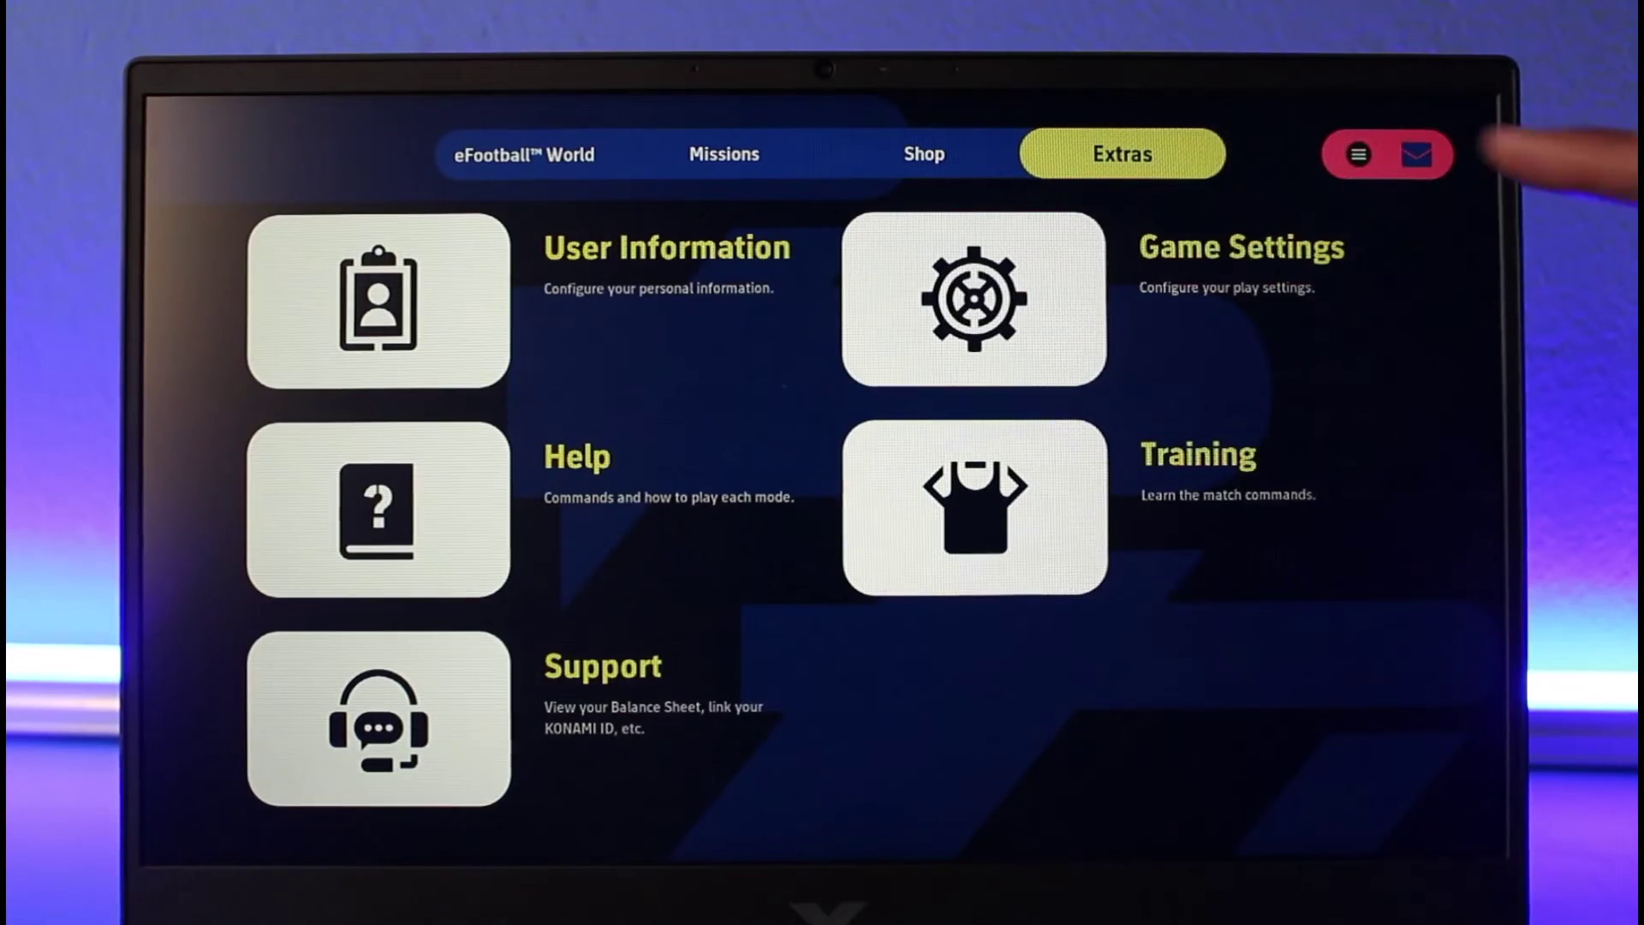
In Game Settings > Controller, assign Config 1 to Controller 1.
{"action": "key", "text": "Down"}
{"action": "key", "text": "Return"}
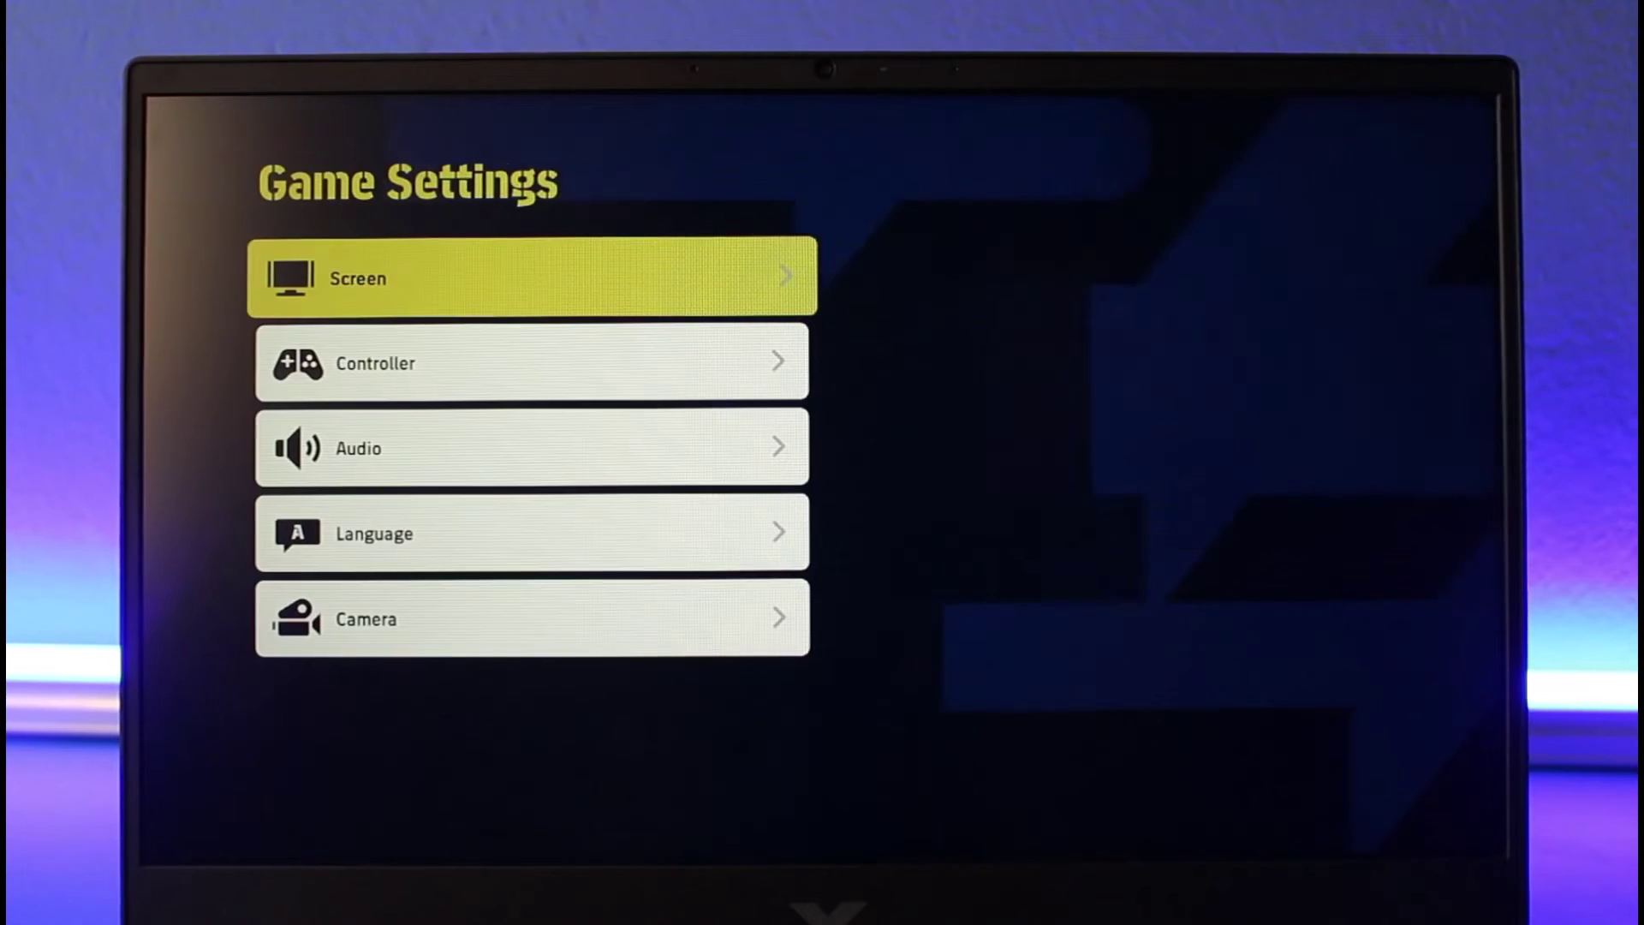
{"action": "key", "text": "Down"}
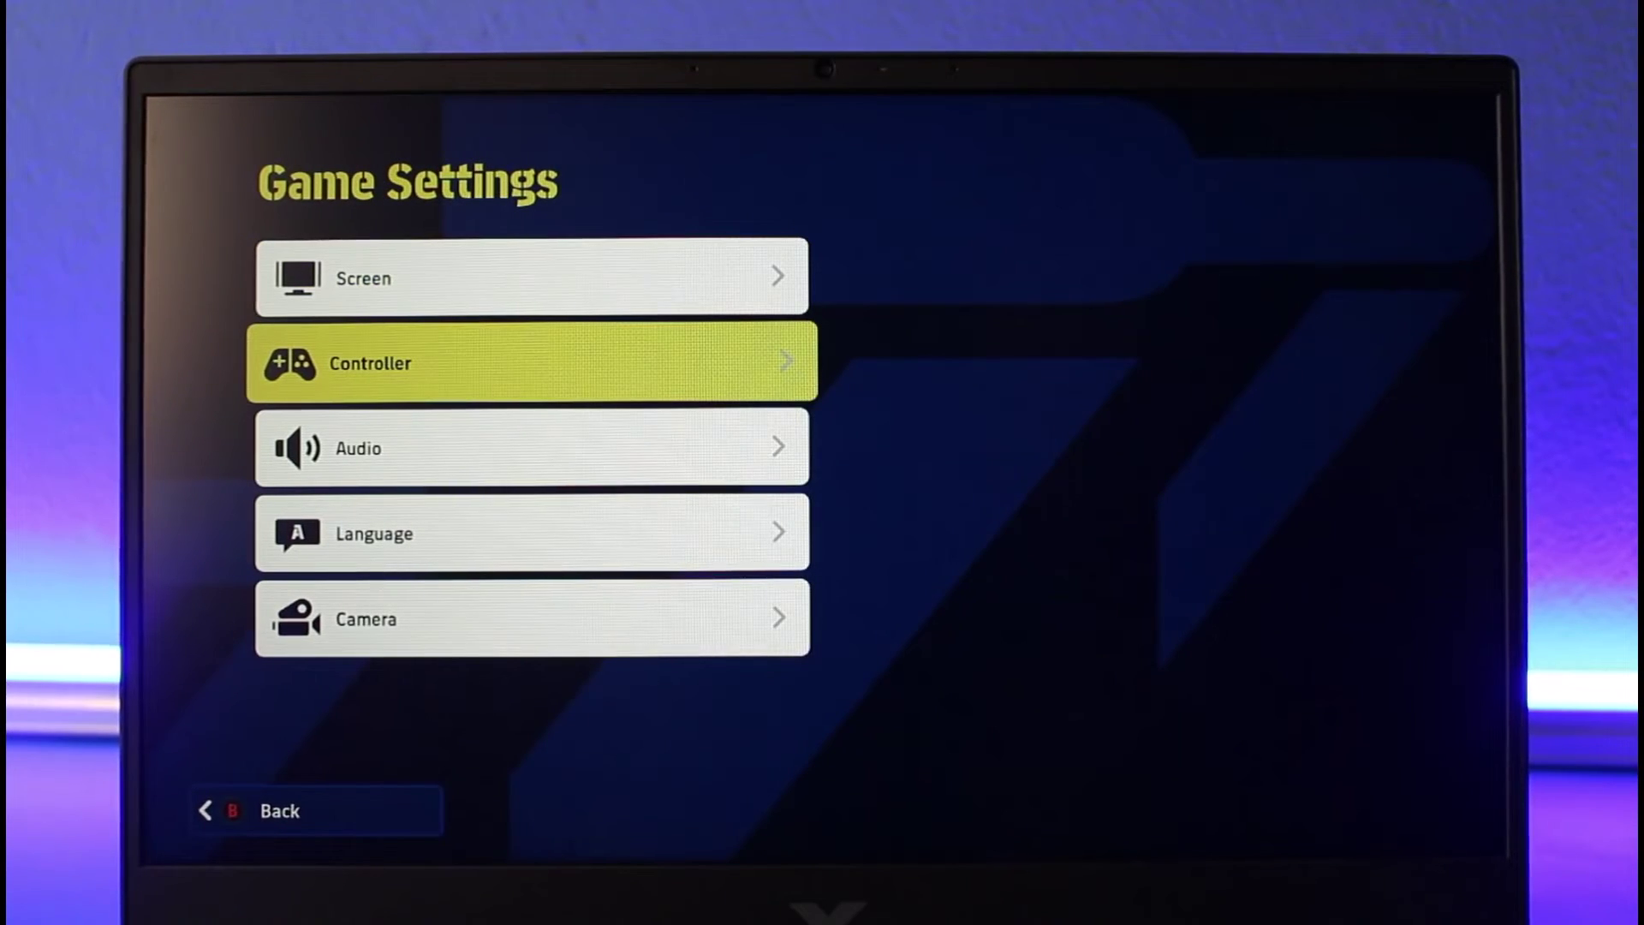
{"action": "key", "text": "Return"}
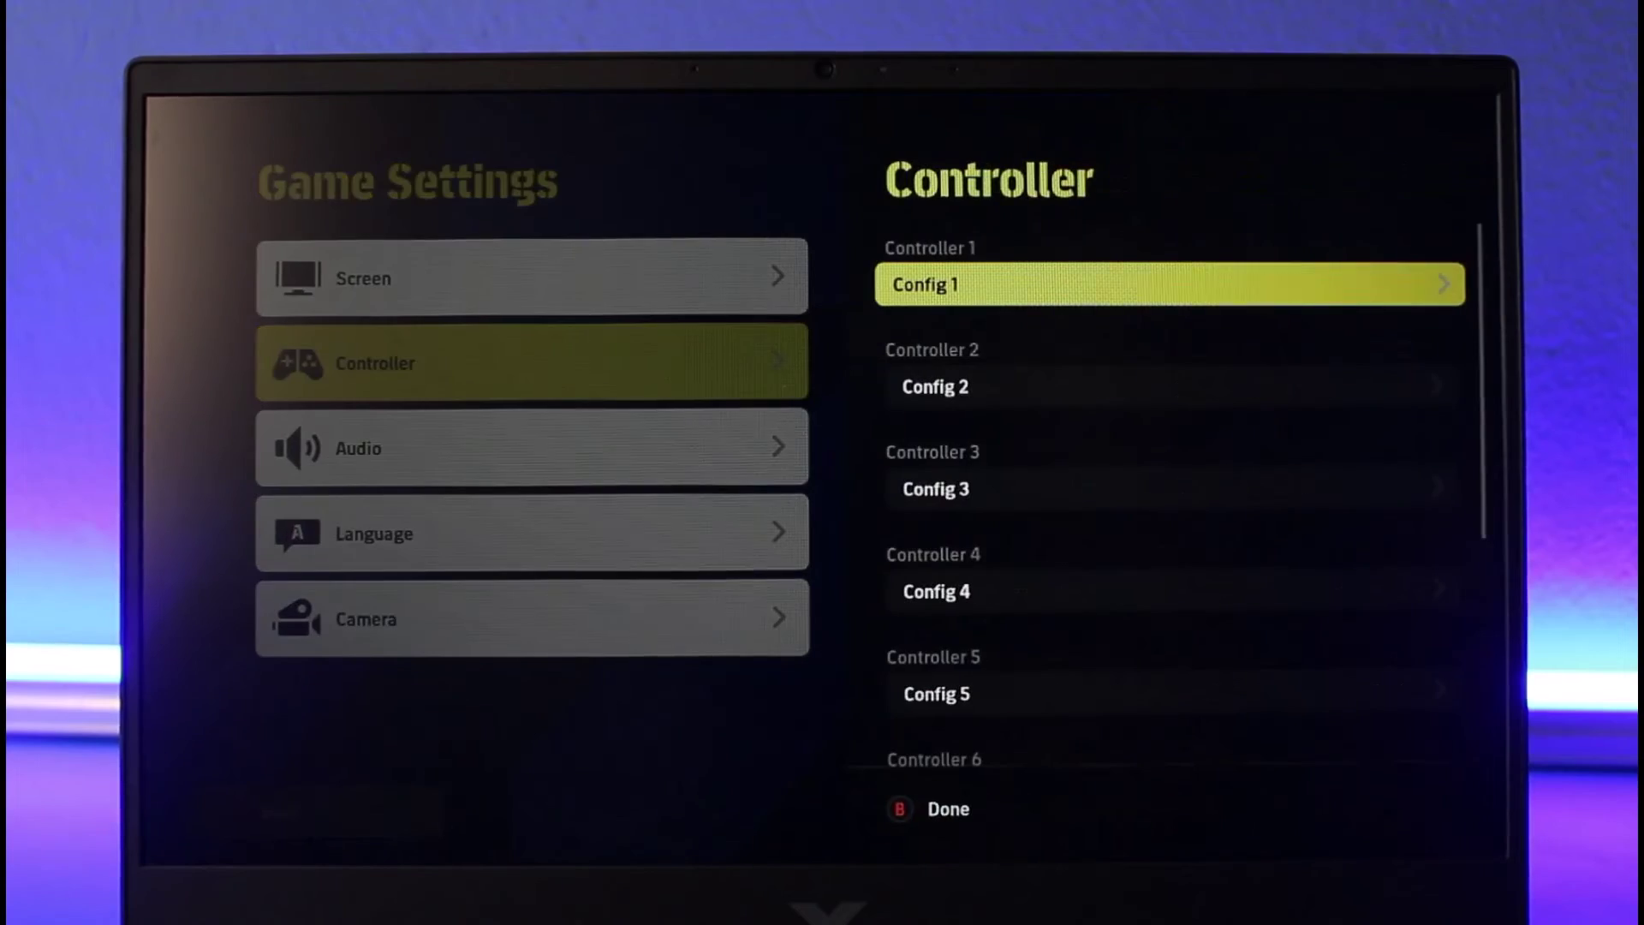
{"action": "key", "text": "Down"}
{"action": "key", "text": "Up"}
{"action": "key", "text": "Down"}
{"action": "key", "text": "Down"}
{"action": "key", "text": "Down"}
{"action": "key", "text": "Down"}
{"action": "key", "text": "Up"}
{"action": "key", "text": "Up"}
{"action": "key", "text": "Up"}
{"action": "key", "text": "Up"}
{"action": "key", "text": "Return"}
{"action": "key", "text": "Escape"}
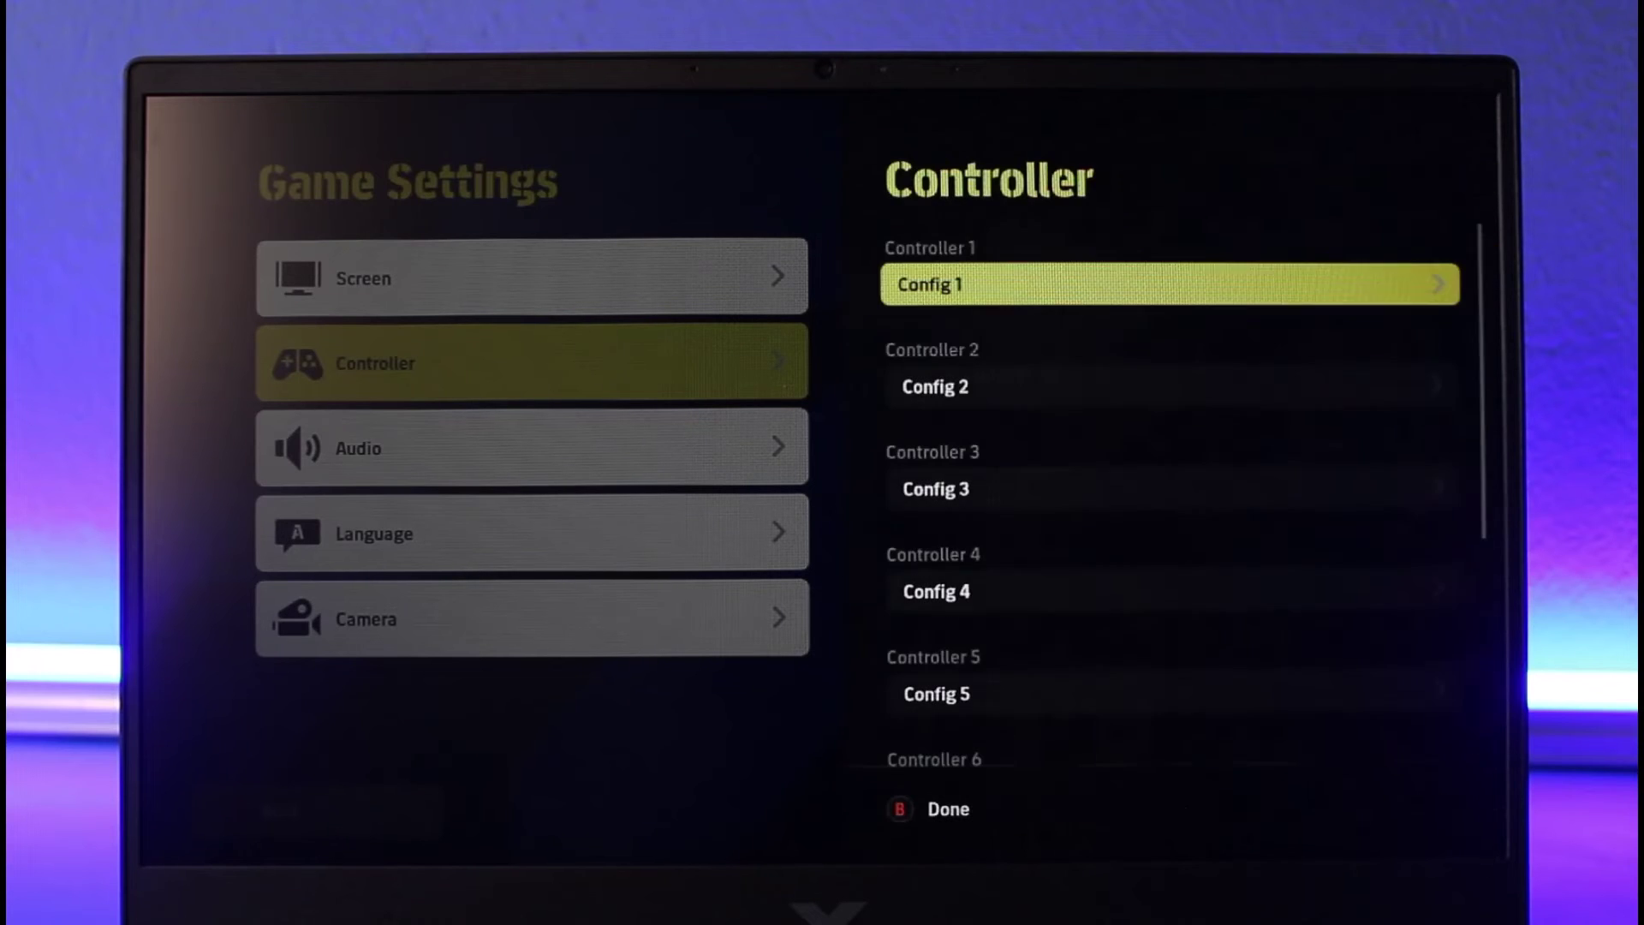
Assign Config 2 to Controller 2, confirm with Done and return to the Extras menu.
{"action": "key", "text": "Down"}
{"action": "key", "text": "Return"}
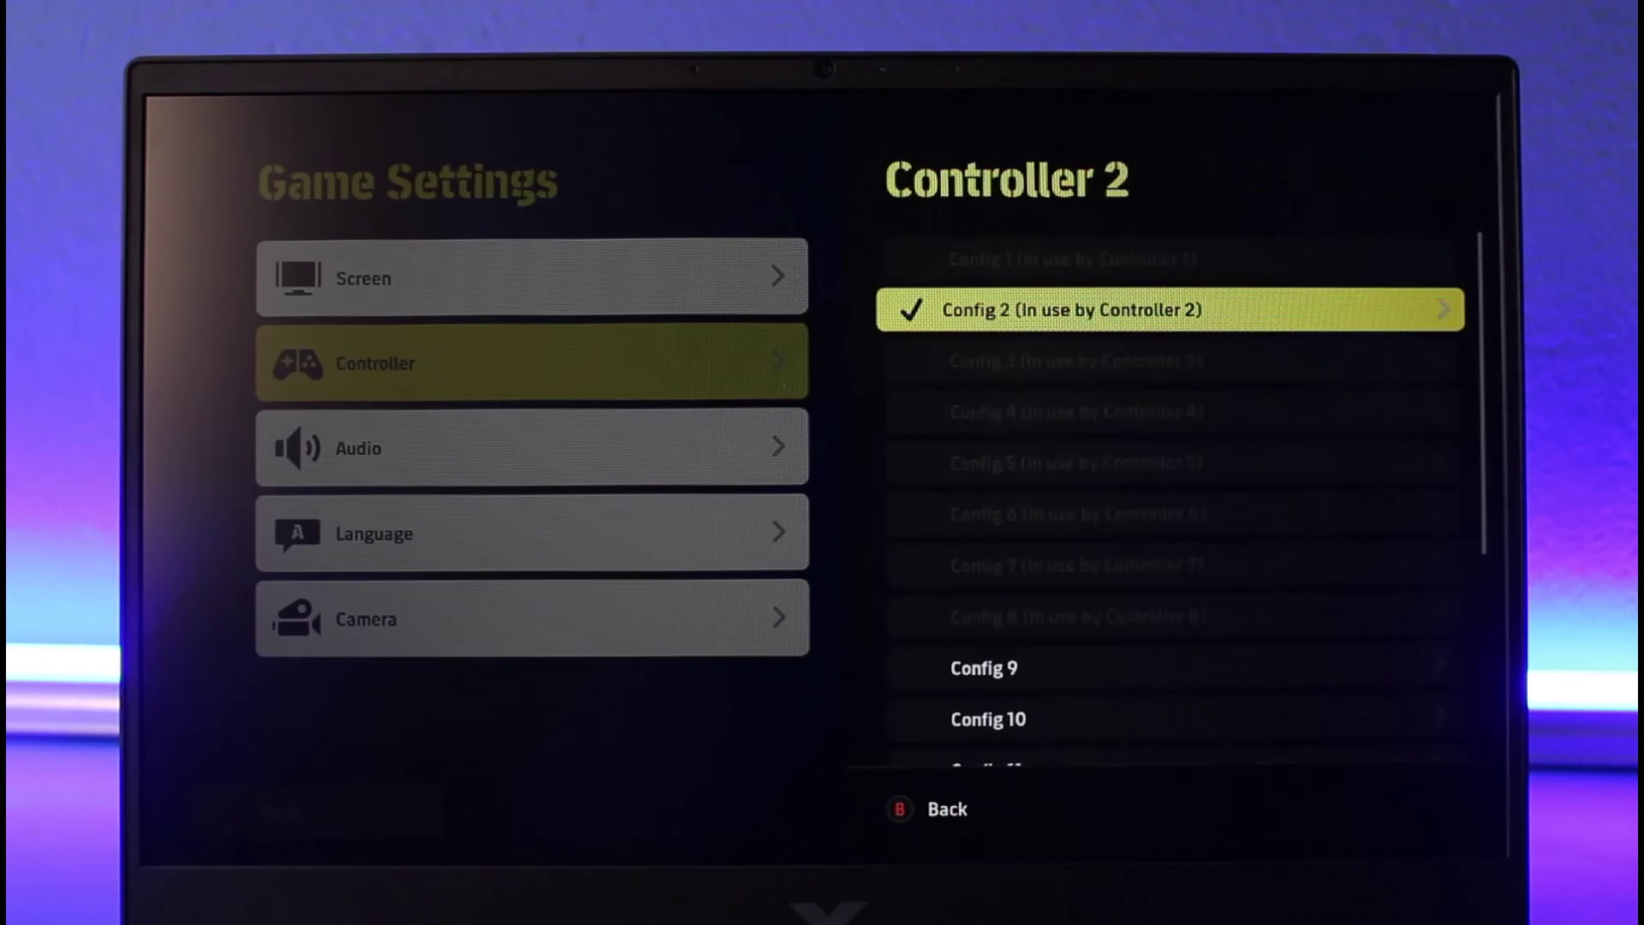
{"action": "key", "text": "Escape"}
{"action": "key", "text": "Down"}
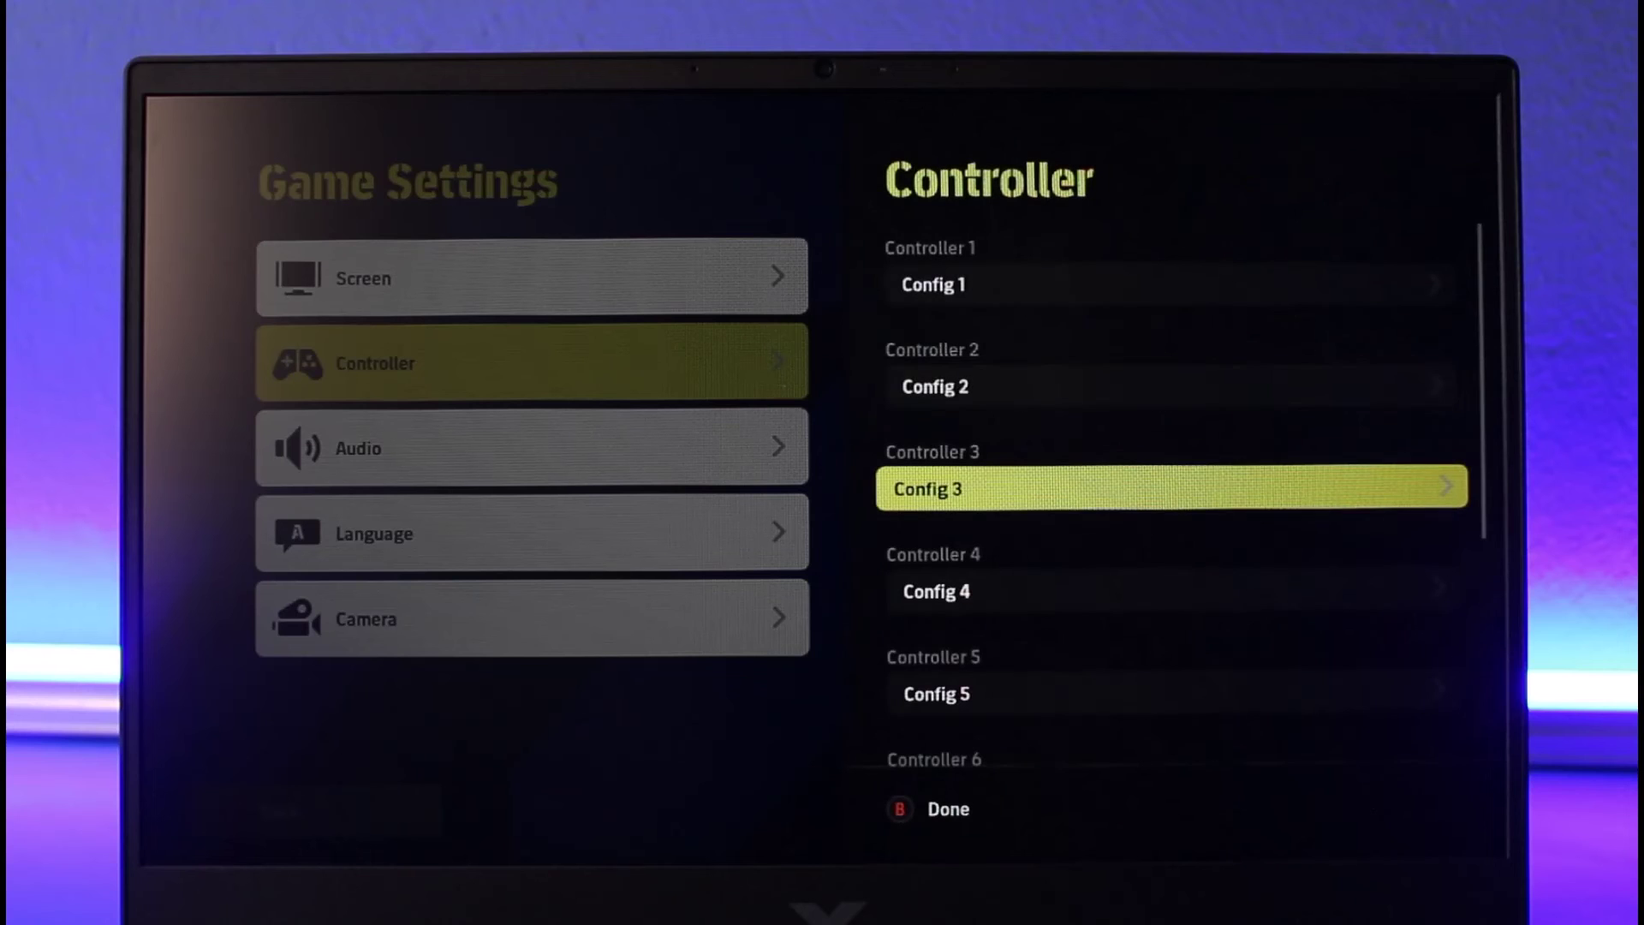
{"action": "key", "text": "Down"}
{"action": "key", "text": "Up"}
{"action": "key", "text": "Up"}
{"action": "key", "text": "Down"}
{"action": "key", "text": "Down"}
{"action": "key", "text": "Down"}
{"action": "key", "text": "Up"}
{"action": "key", "text": "Up"}
{"action": "key", "text": "Up"}
{"action": "key", "text": "Up"}
{"action": "key", "text": "Return"}
{"action": "key", "text": "Escape"}
{"action": "key", "text": "Left"}
Switch the top tab to eFootball World and browse its Dream Team tiles.
{"action": "key", "text": "q"}
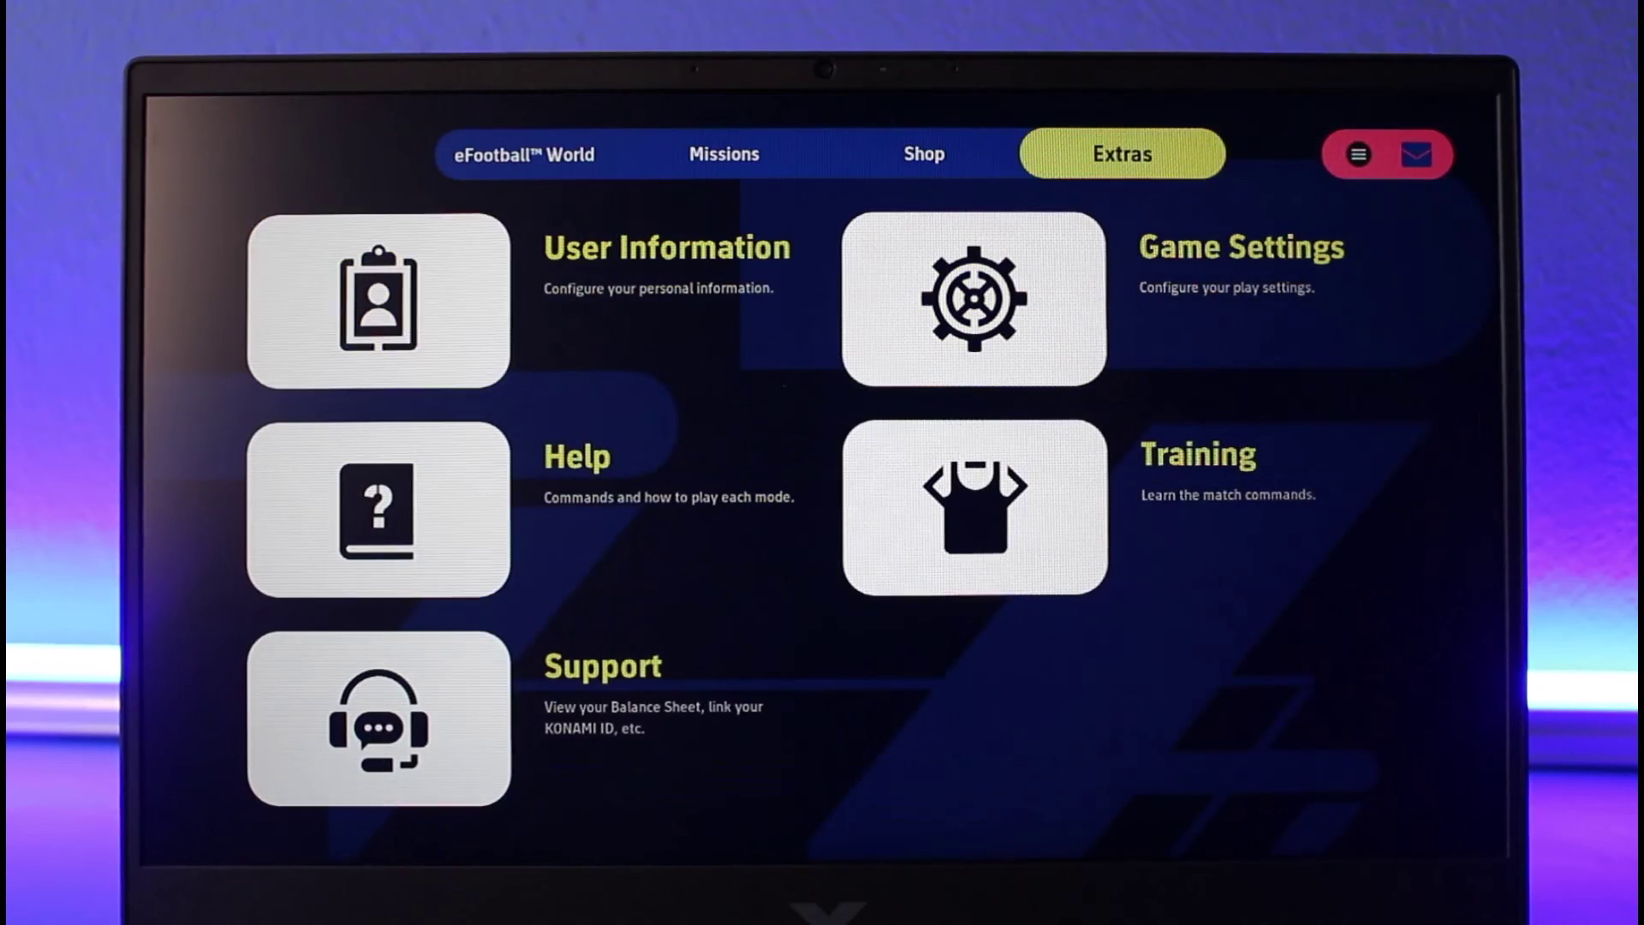
{"action": "key", "text": "q"}
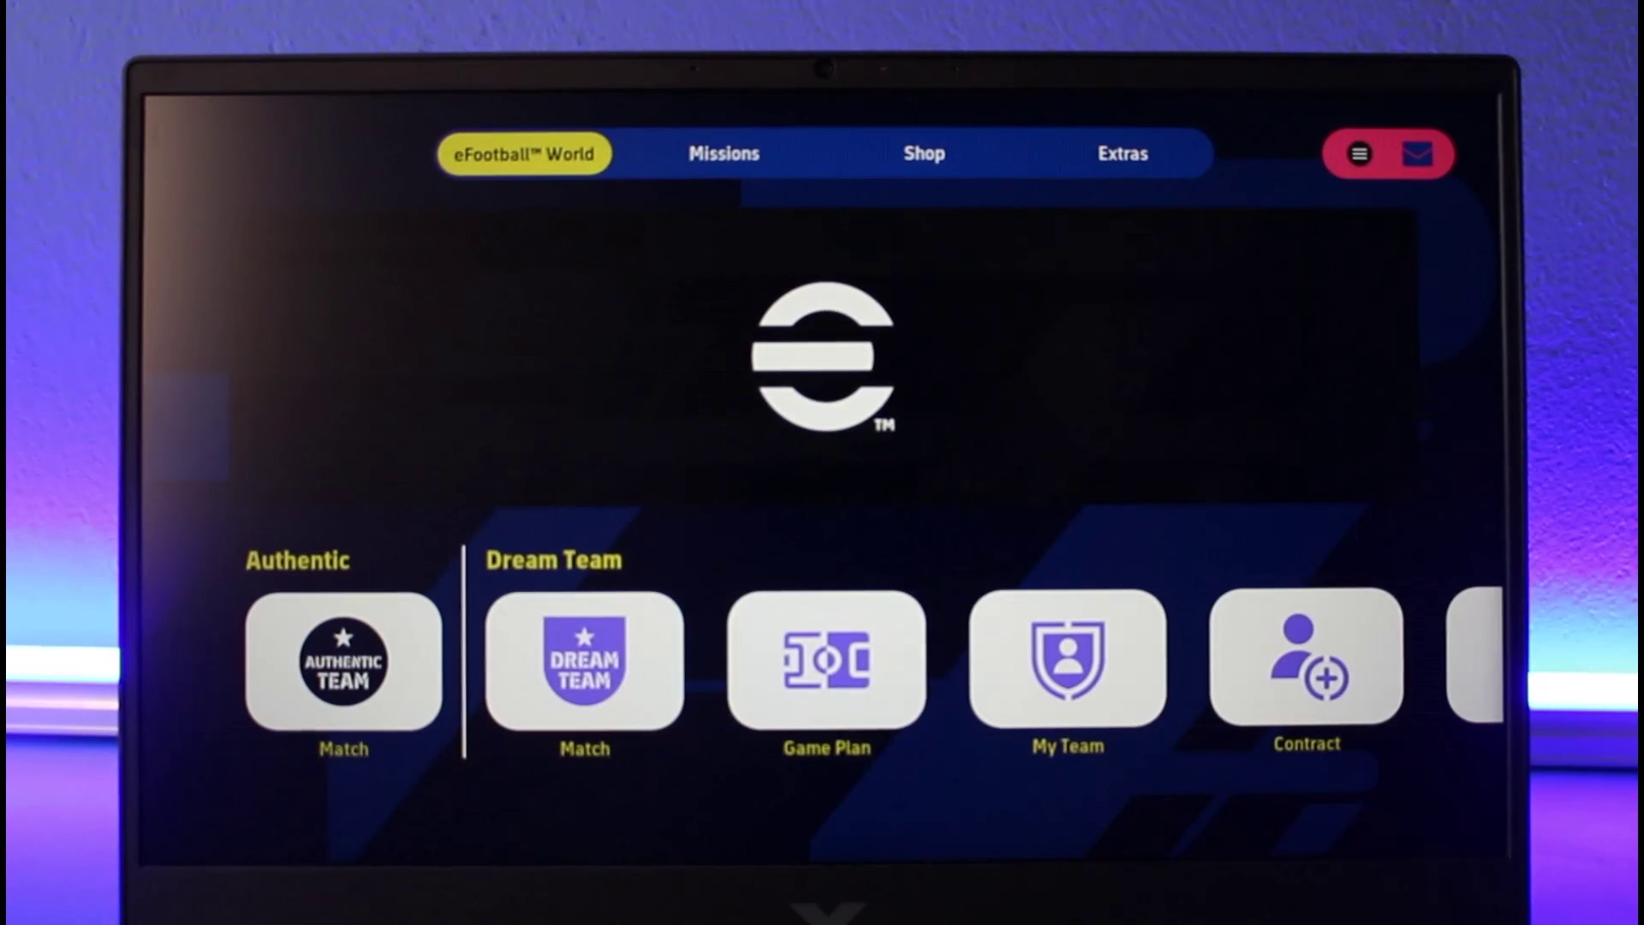
{"action": "key", "text": "Left"}
{"action": "key", "text": "Right"}
{"action": "key", "text": "Right"}
{"action": "key", "text": "Right"}
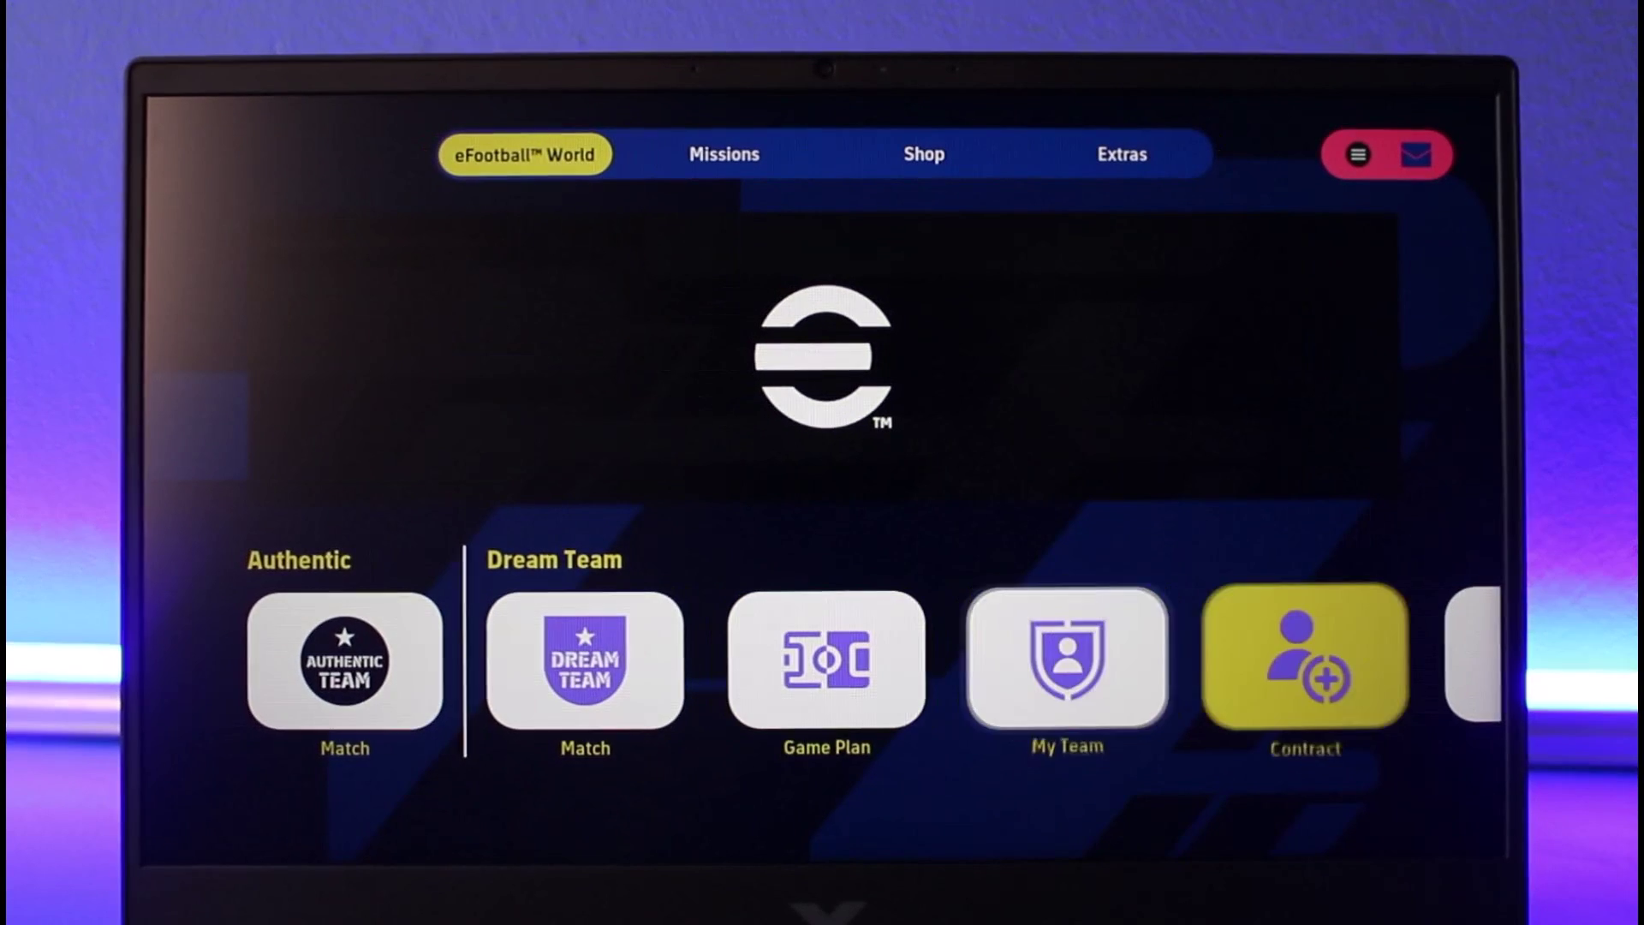